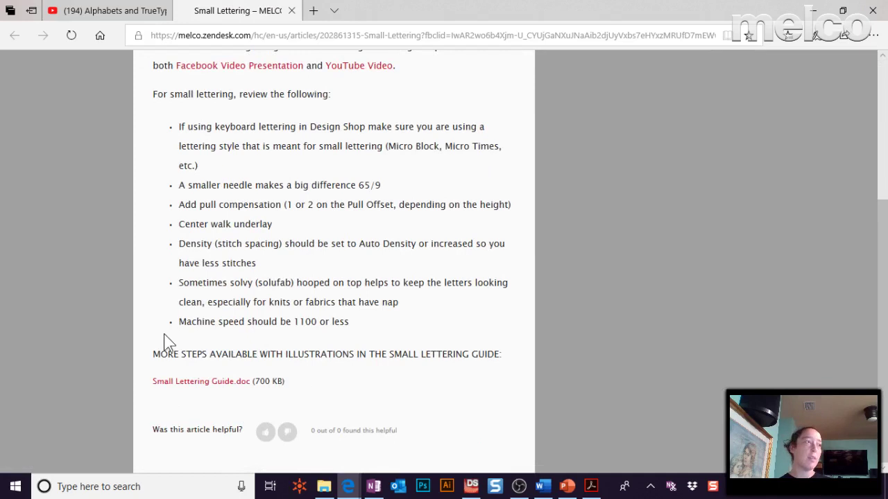
# Open the Recommended Tie Stitch Settings article and review its tie-in, tie-off and auto trim settings for each lettering and area size.
pyautogui.click(373, 487)
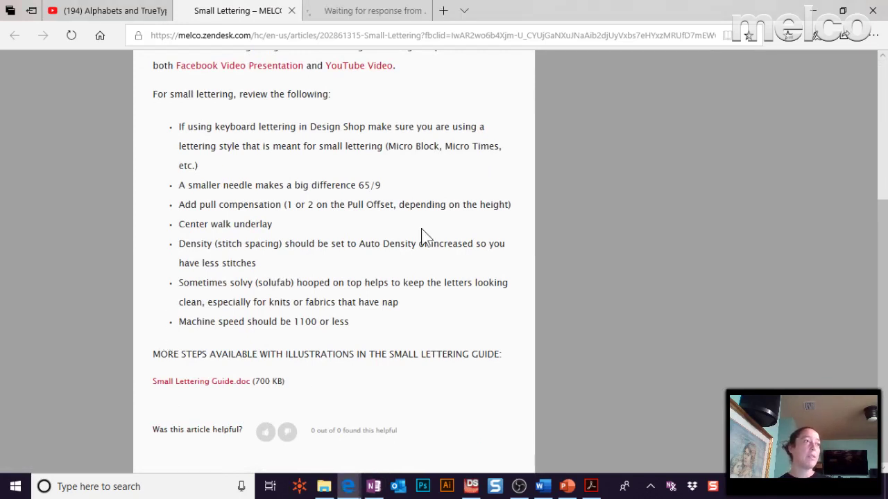
pyautogui.scroll(-5, 498, 244)
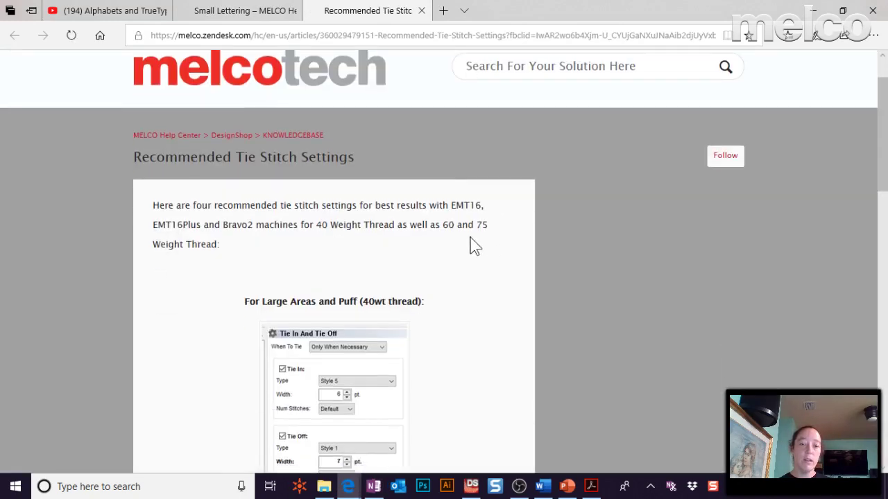
pyautogui.scroll(-1, 309, 238)
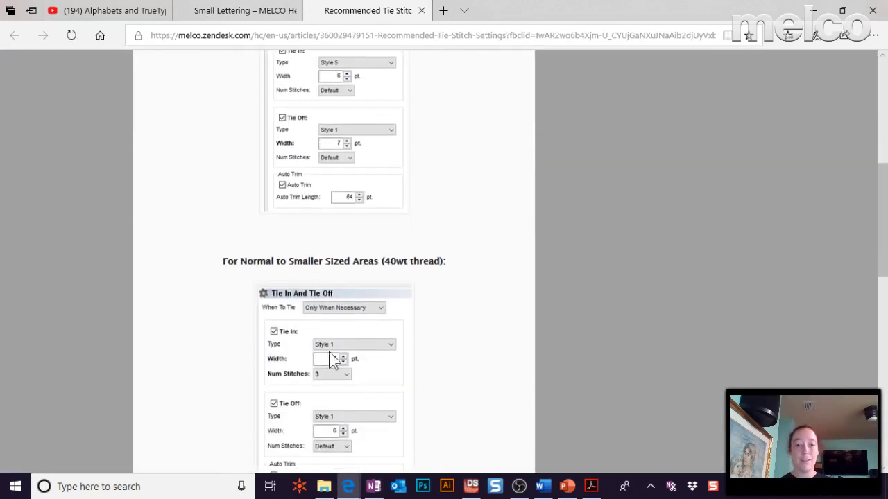
pyautogui.scroll(-2, 340, 378)
pyautogui.scroll(-3, 340, 381)
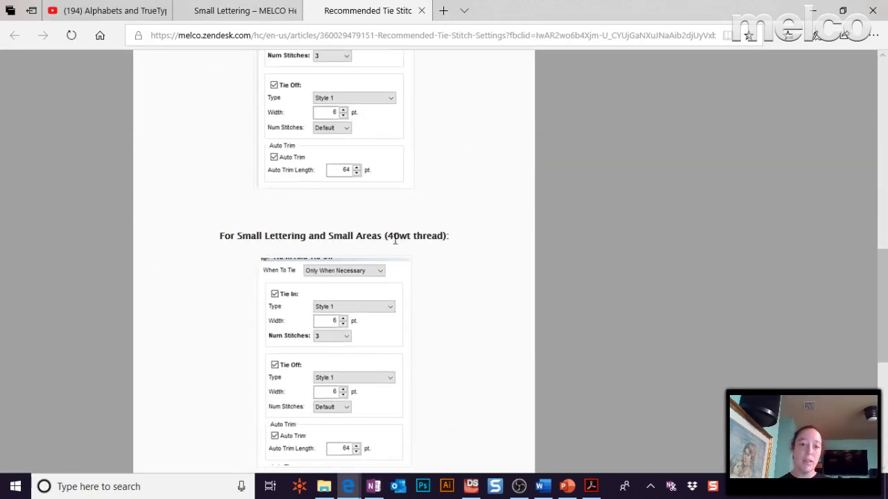
pyautogui.scroll(-1, 270, 257)
pyautogui.scroll(-5, 317, 340)
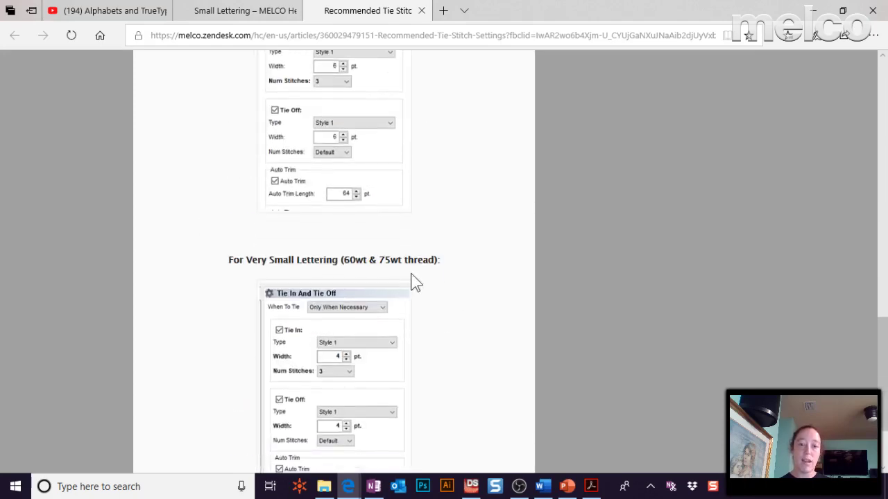
pyautogui.scroll(-2, 428, 305)
pyautogui.scroll(12, 404, 323)
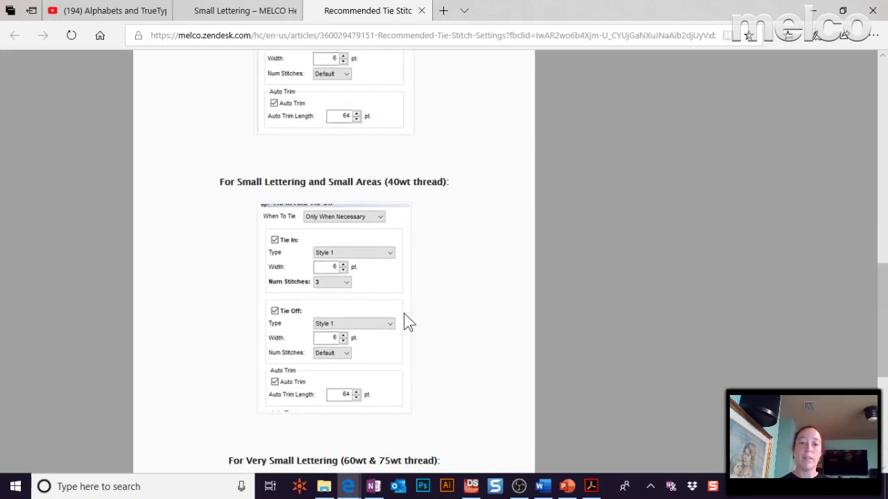
pyautogui.scroll(4, 402, 322)
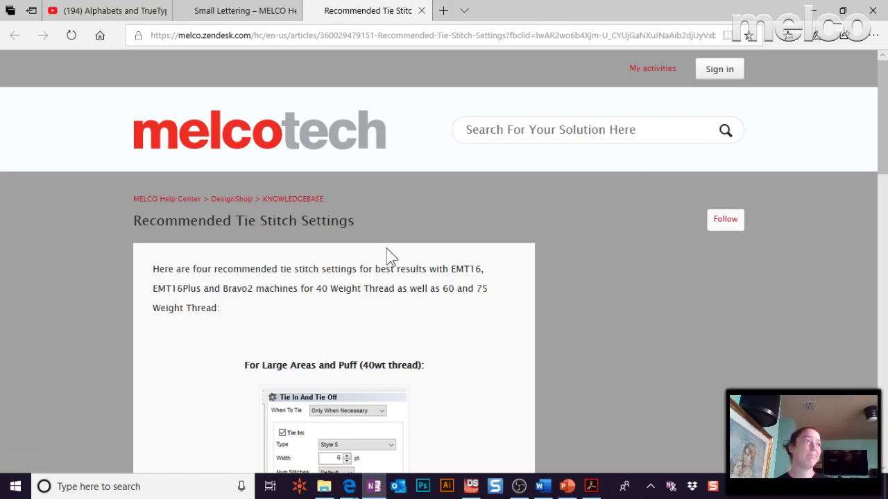
# Switch to Design Shop Pro+ and examine the design notes of 1day.ofm, closing the view properties when done.
pyautogui.click(471, 486)
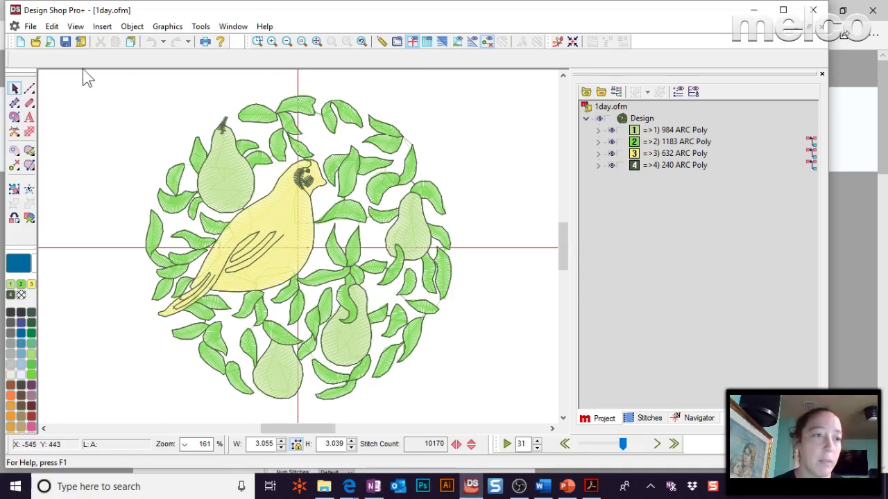
pyautogui.click(81, 41)
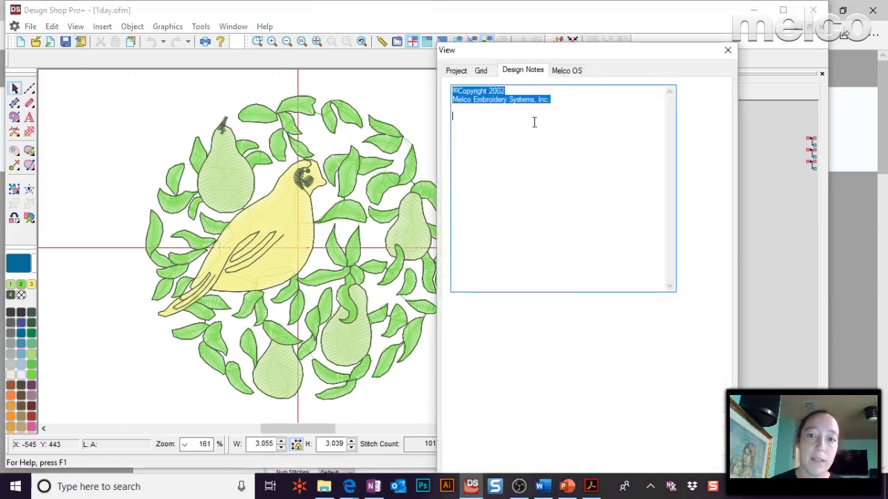
pyautogui.click(560, 104)
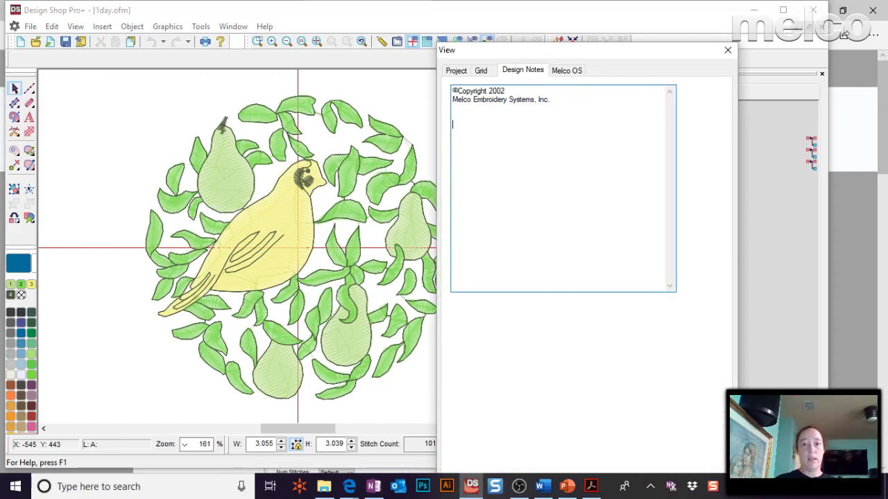
pyautogui.click(728, 50)
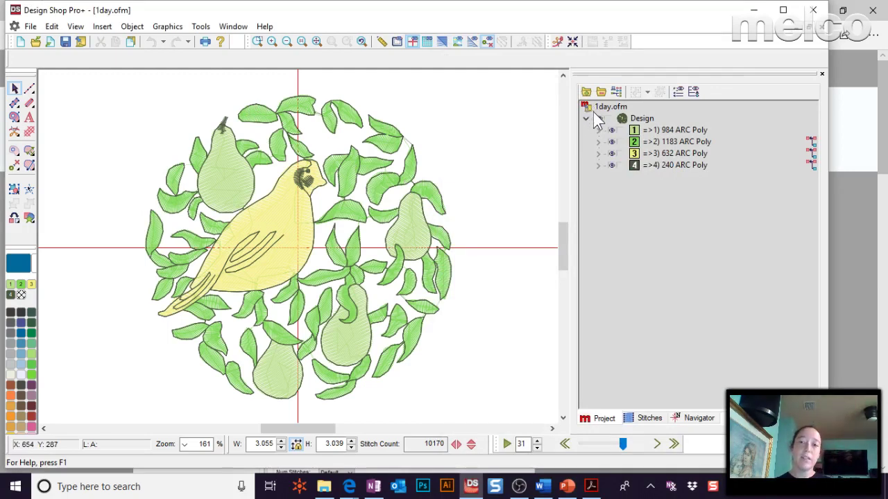
pyautogui.click(83, 41)
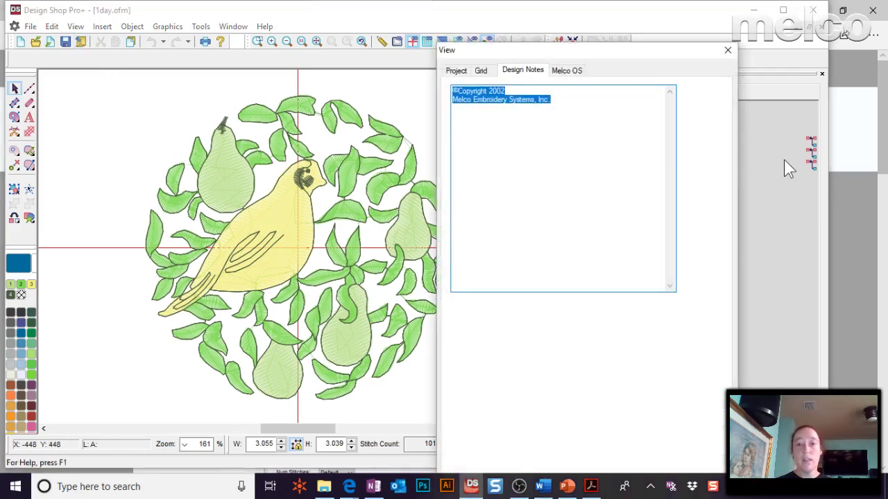
pyautogui.click(592, 121)
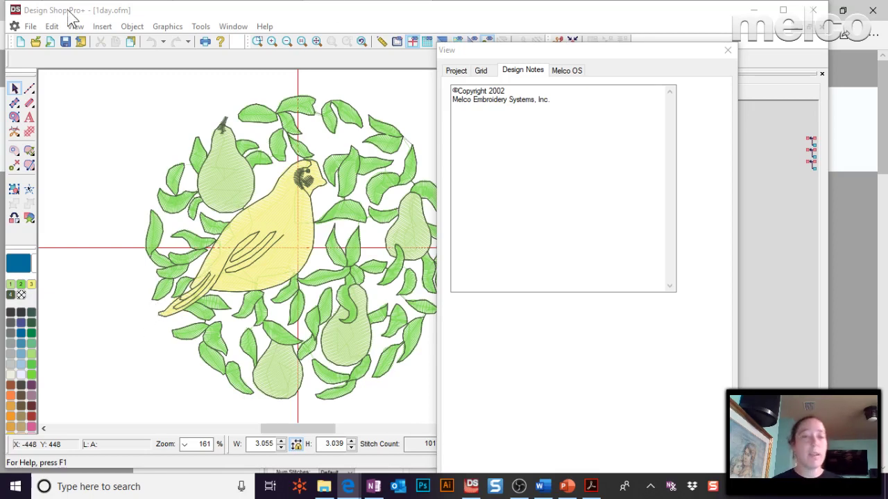
pyautogui.click(727, 50)
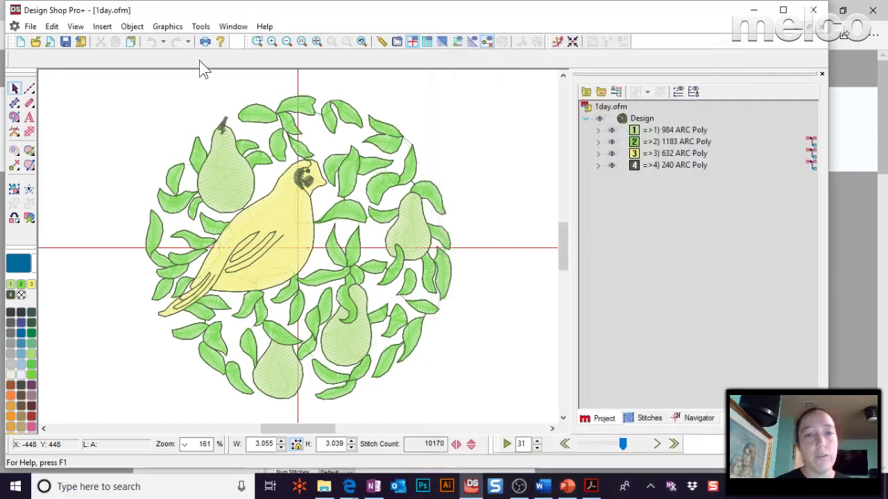
# Add a first name as straight Block 2 lettering, 1.000 in high, above the bird and pear design.
pyautogui.scroll(5, 253, 249)
pyautogui.click(29, 117)
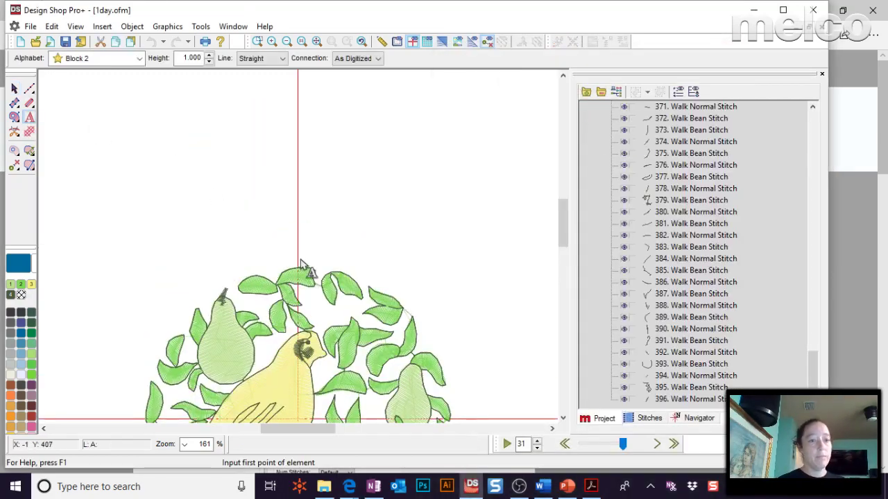
pyautogui.write('S')
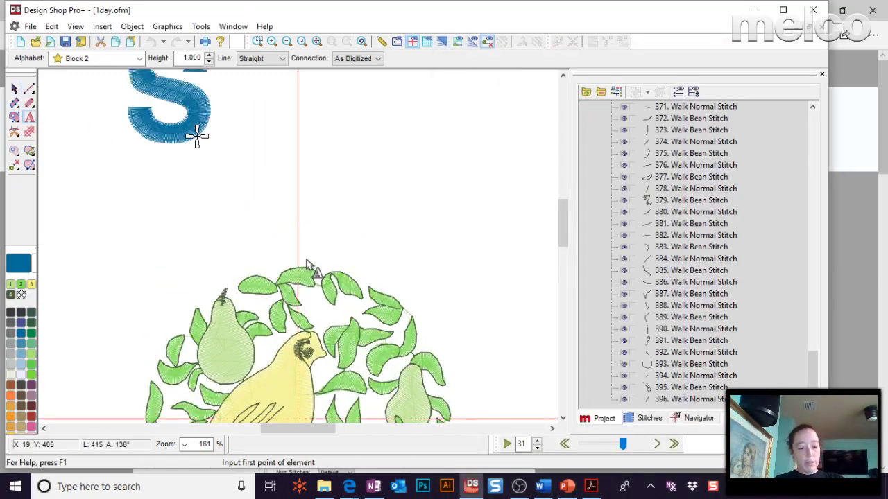
pyautogui.write('amantha')
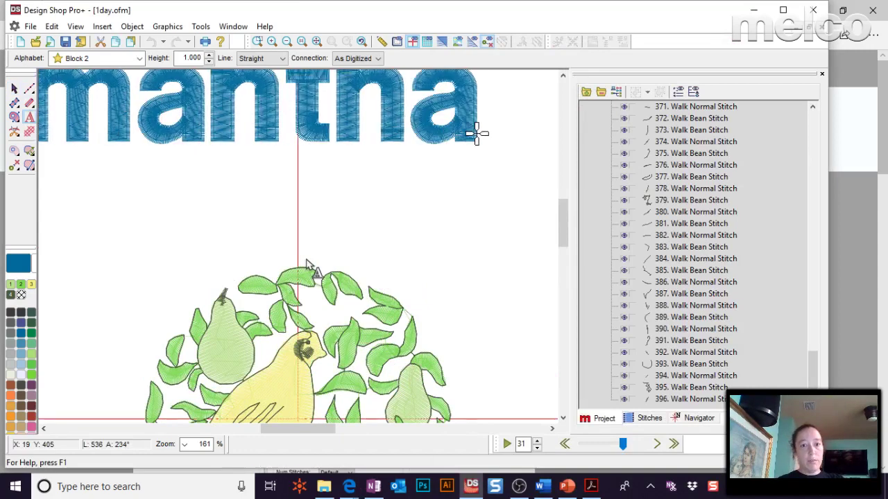
pyautogui.press('Return')
pyautogui.click(316, 42)
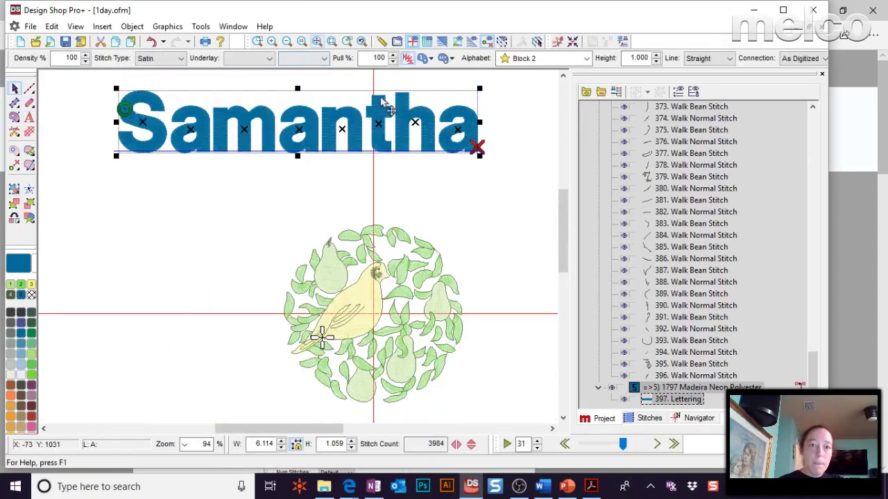
# Open the new lettering's properties and examine the start and end points of its first three letters one by one.
pyautogui.doubleClick(346, 114)
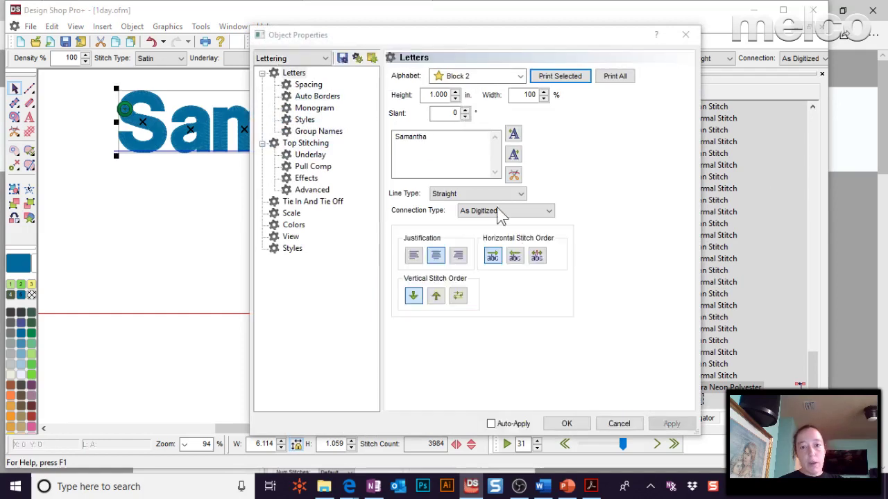
pyautogui.click(142, 124)
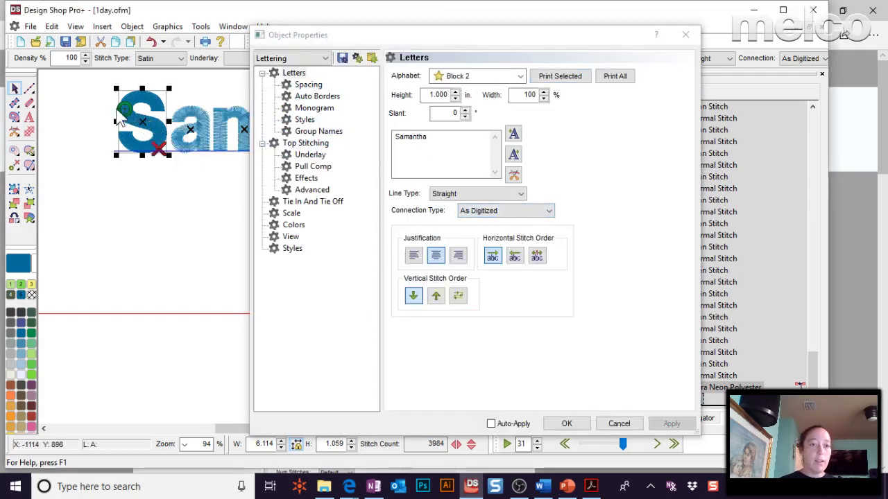
pyautogui.click(192, 133)
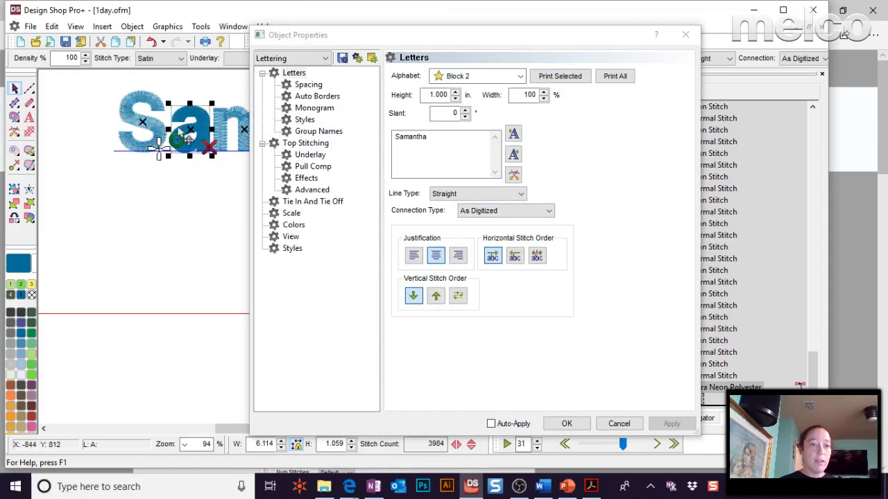
pyautogui.click(246, 137)
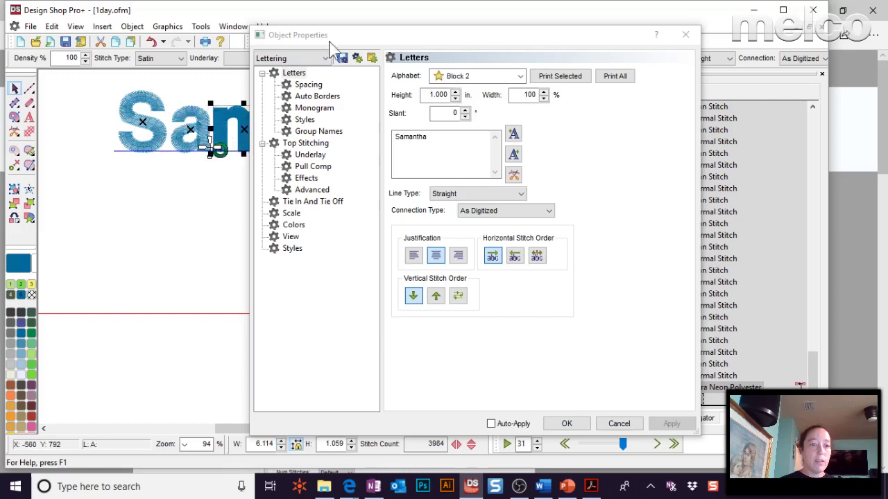
# Change the lettering's connection type to Closest Point, apply it and reselect the whole name.
pyautogui.moveTo(330, 42); pyautogui.dragTo(461, 40)
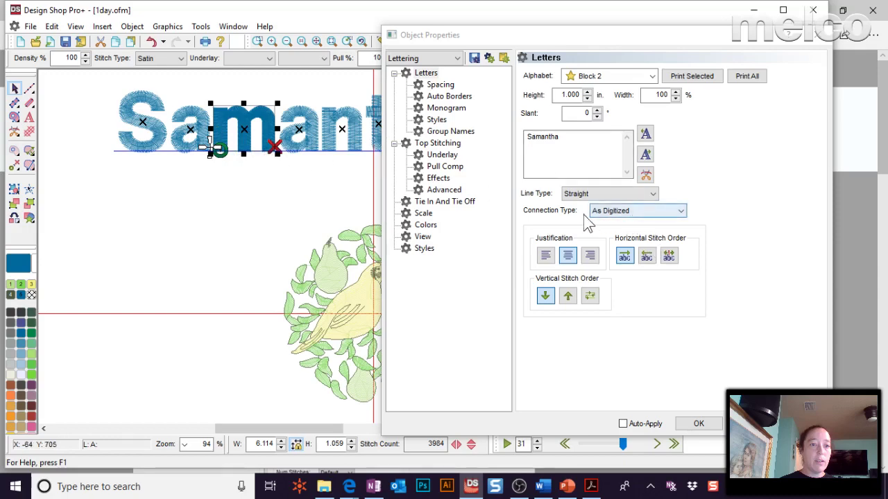
pyautogui.click(608, 212)
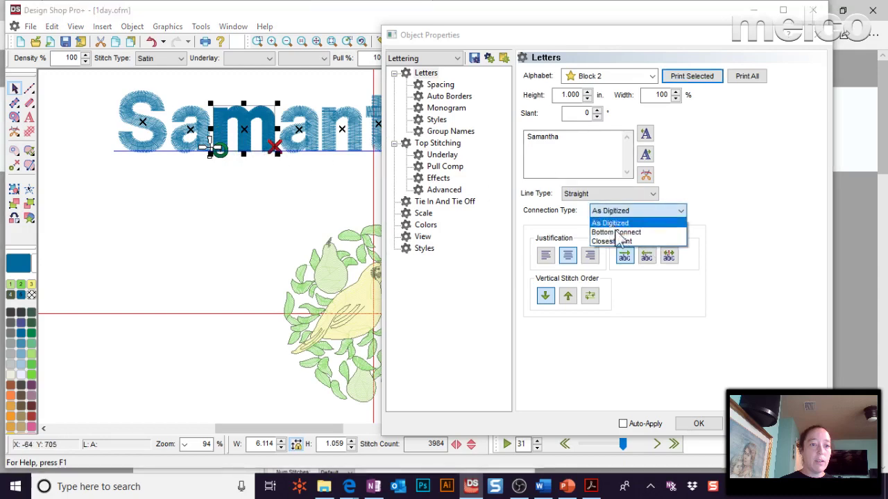
pyautogui.click(614, 242)
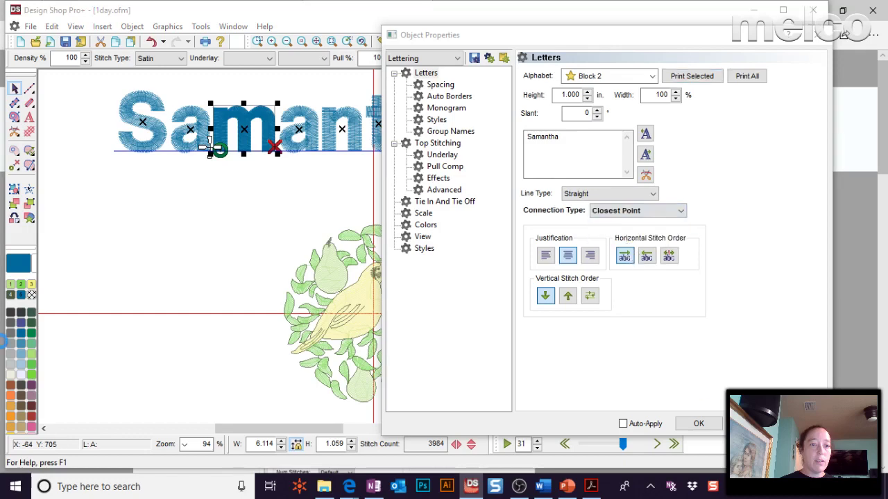
pyautogui.click(186, 237)
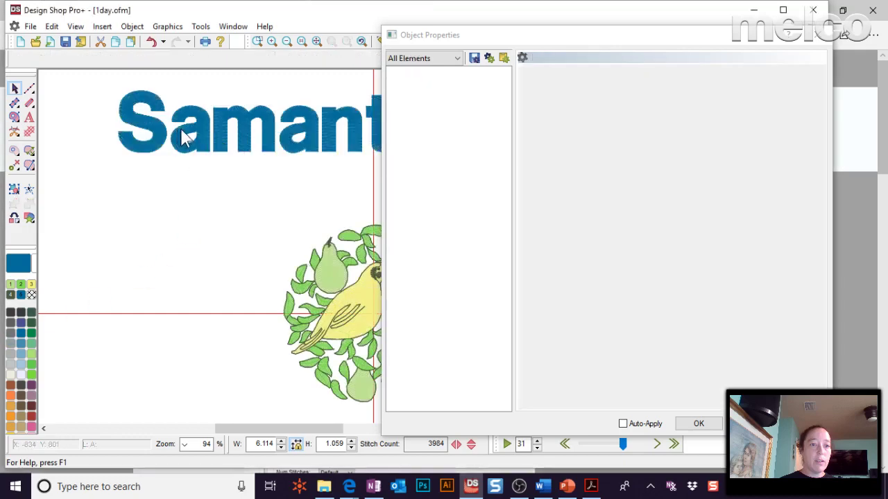
pyautogui.click(181, 137)
pyautogui.click(638, 210)
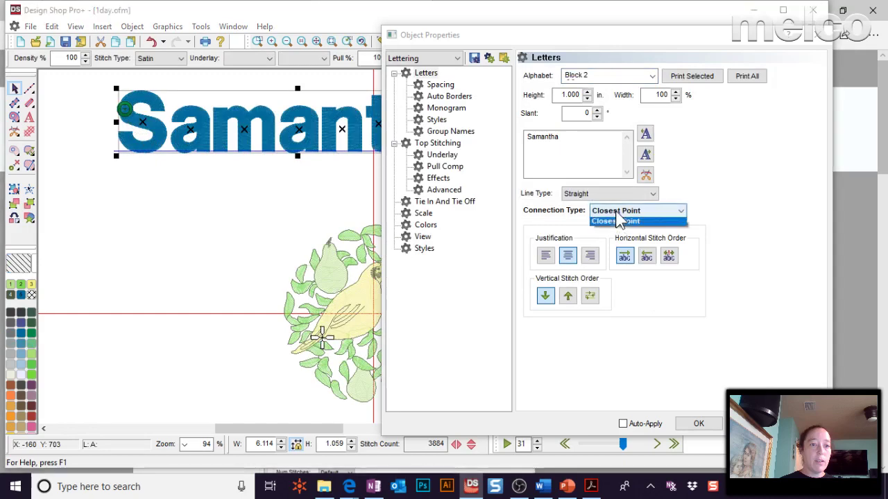
pyautogui.click(614, 241)
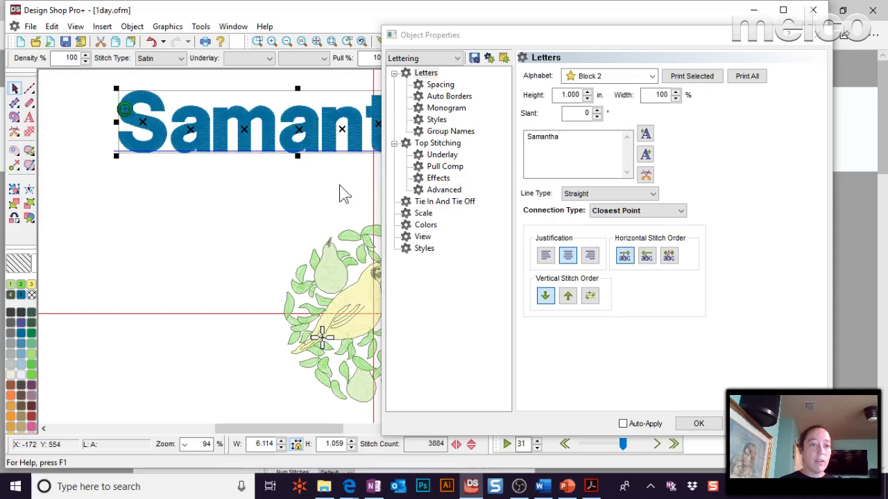
# Set the lettering's auto trim length to 64 pt in its tie-in and tie-off settings.
pyautogui.click(455, 205)
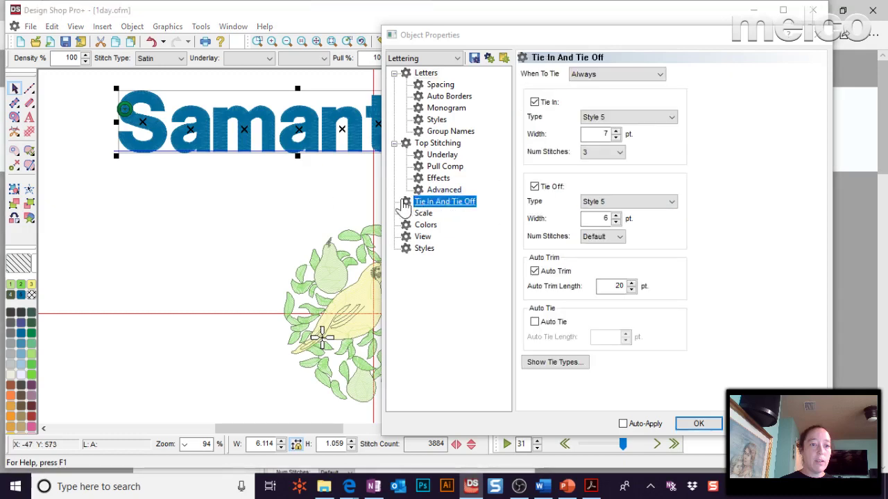
pyautogui.click(623, 286)
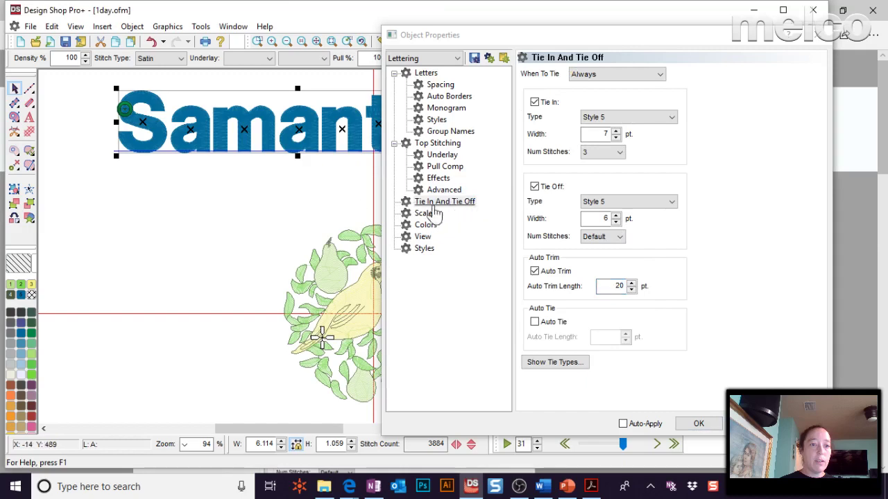
pyautogui.click(616, 287)
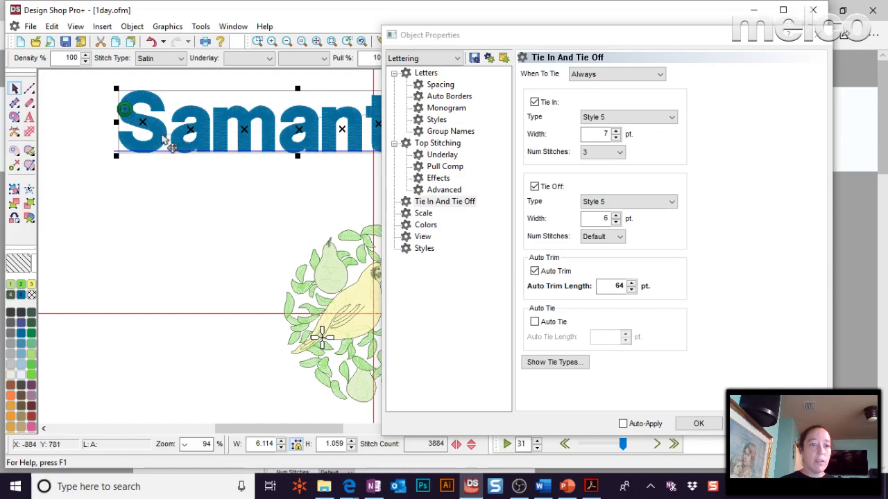
# Set the lettering's auto trim length to 20 pt and apply the change.
pyautogui.doubleClick(614, 285)
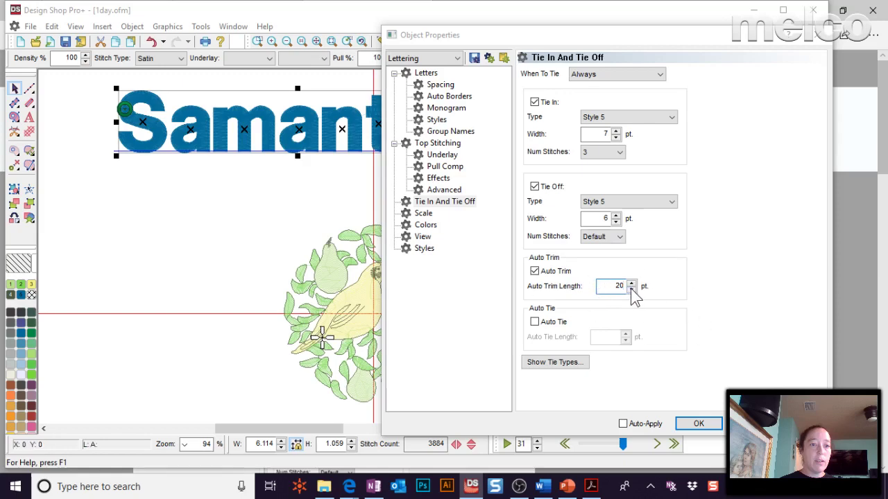
pyautogui.click(188, 154)
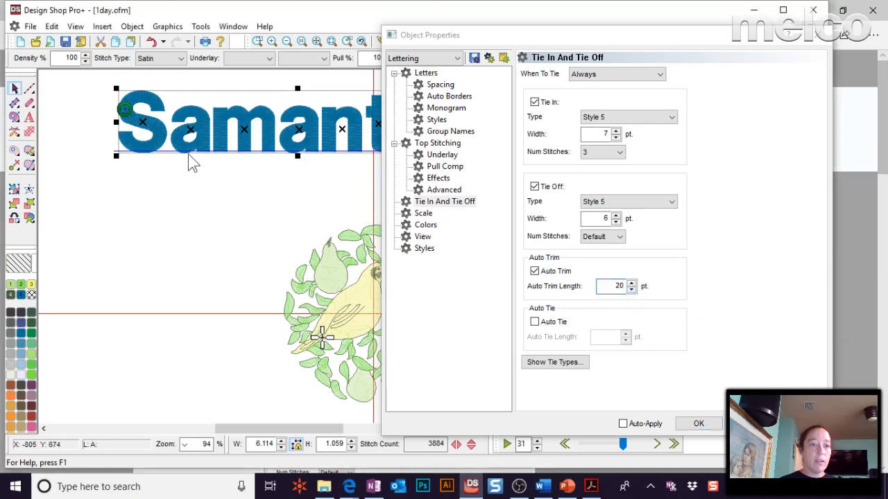
pyautogui.doubleClick(605, 285)
pyautogui.write('30')
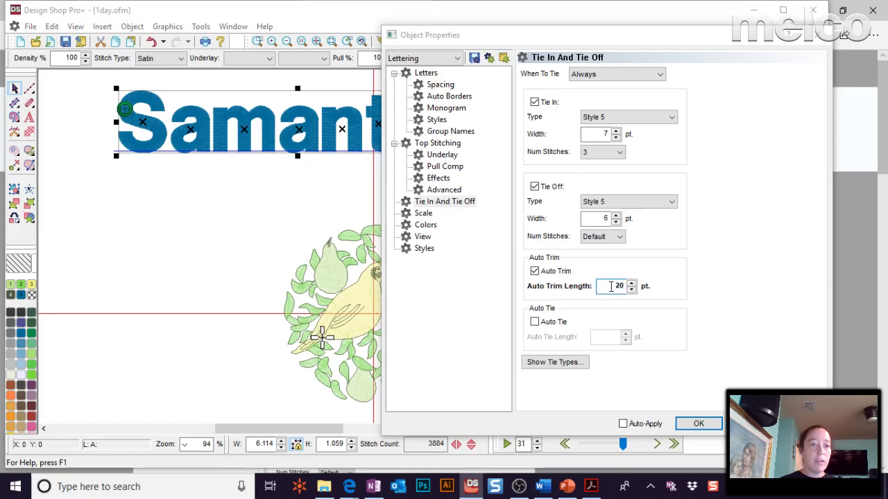
pyautogui.press('Return')
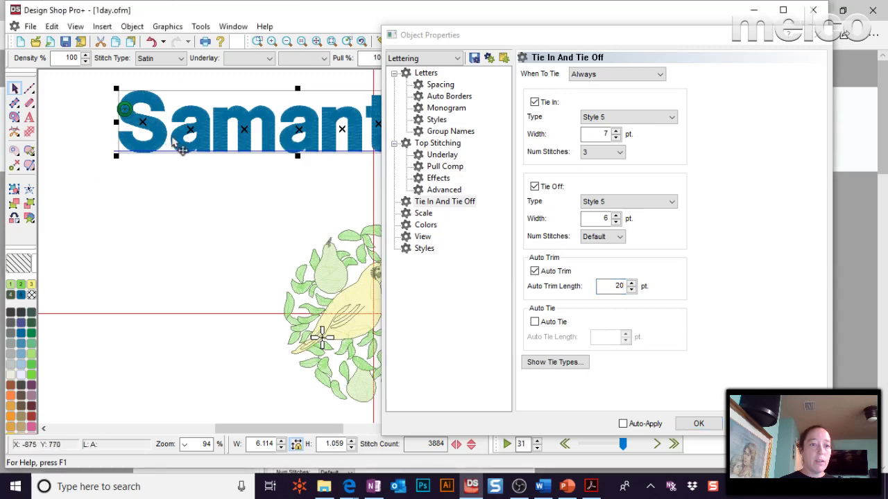
# Review the lettering's main letter settings, move the properties window clear of the name, and open the pull compensation settings.
pyautogui.doubleClick(603, 287)
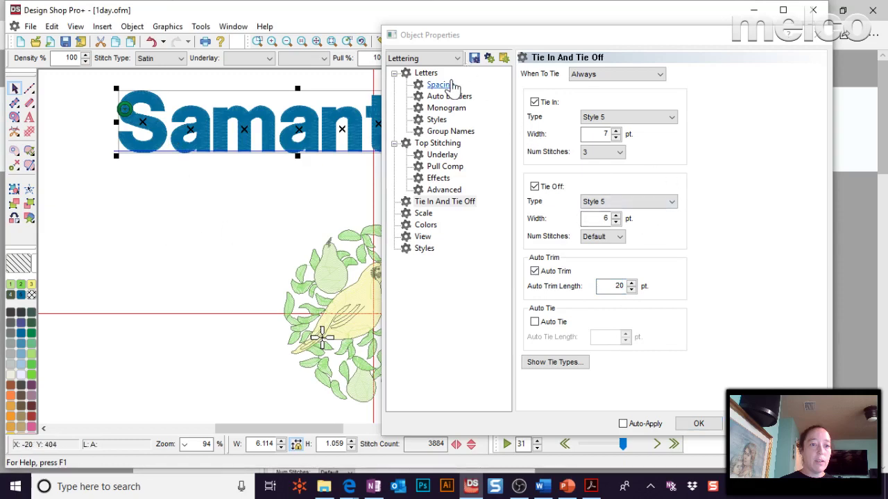
pyautogui.click(426, 72)
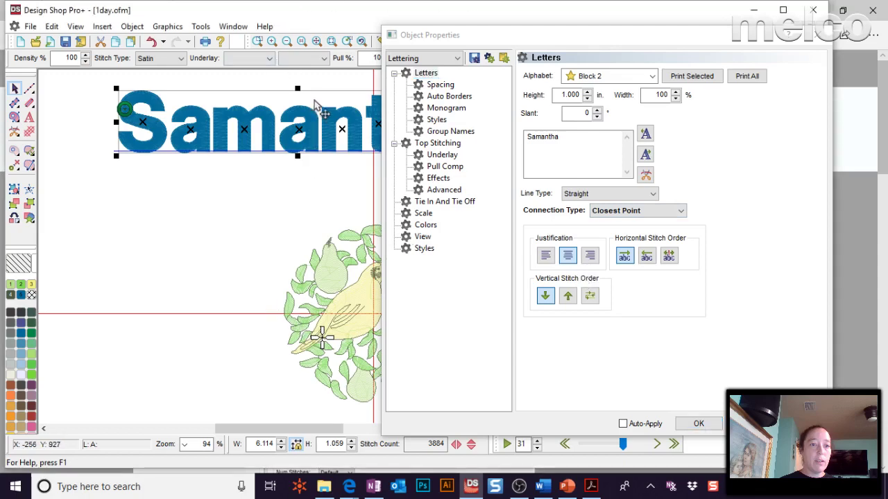
pyautogui.moveTo(592, 50); pyautogui.dragTo(687, 31)
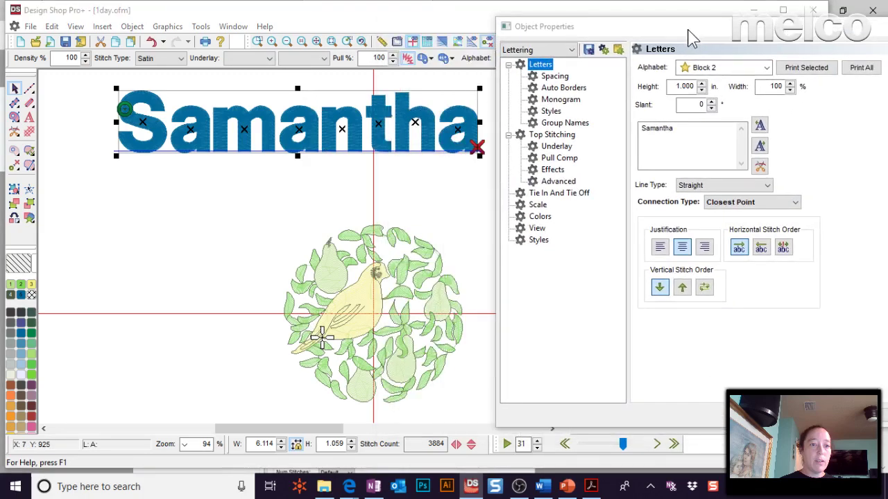
pyautogui.click(564, 161)
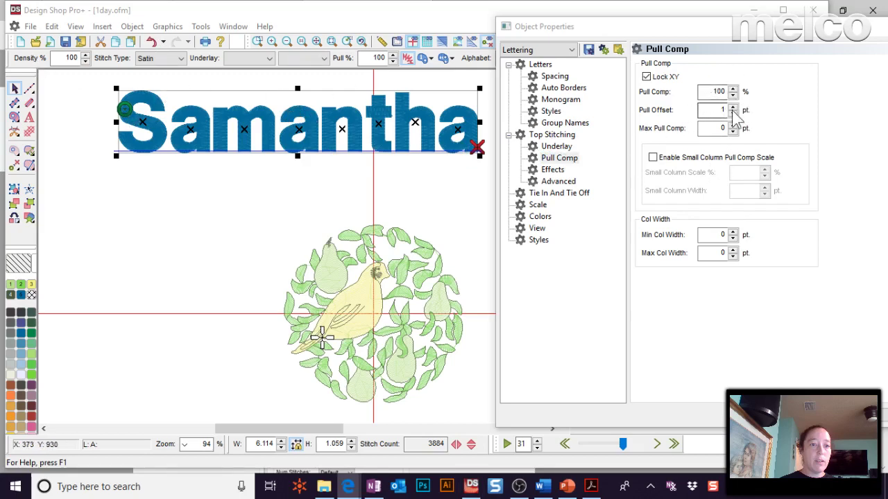
pyautogui.write('1')
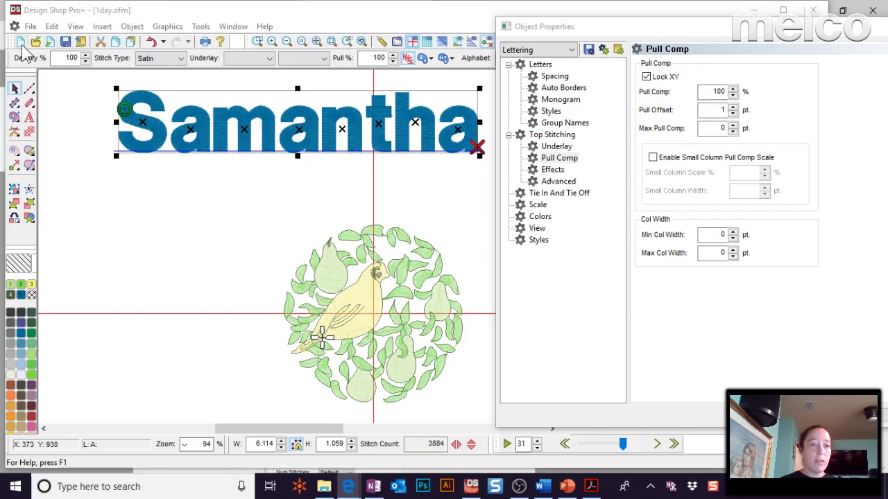
# Outline a downward-pointing triangle about 3.8 in wide and 2.5 in high above the name with the fill digitizing tool.
pyautogui.scroll(4, 222, 295)
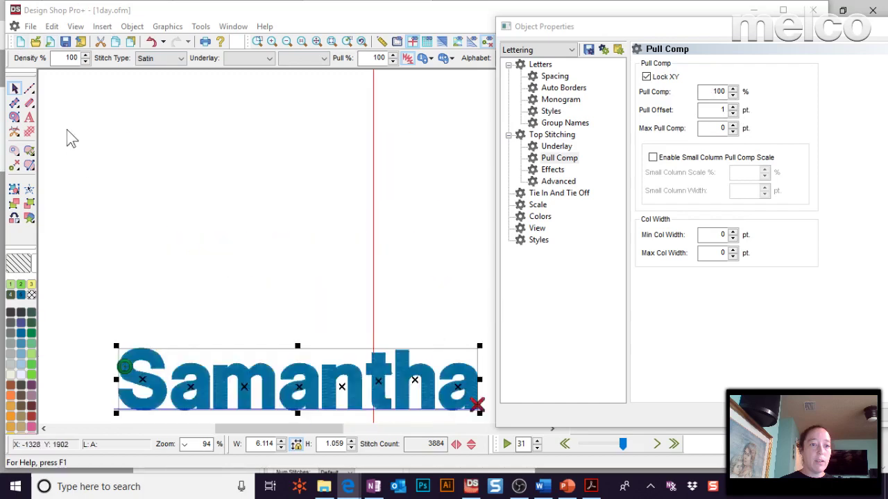
pyautogui.click(15, 117)
pyautogui.click(297, 126)
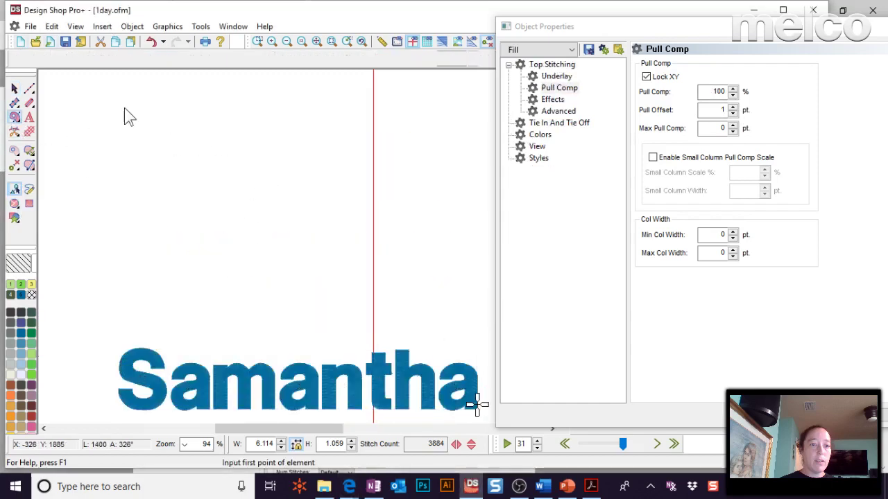
pyautogui.click(38, 118)
pyautogui.click(363, 271)
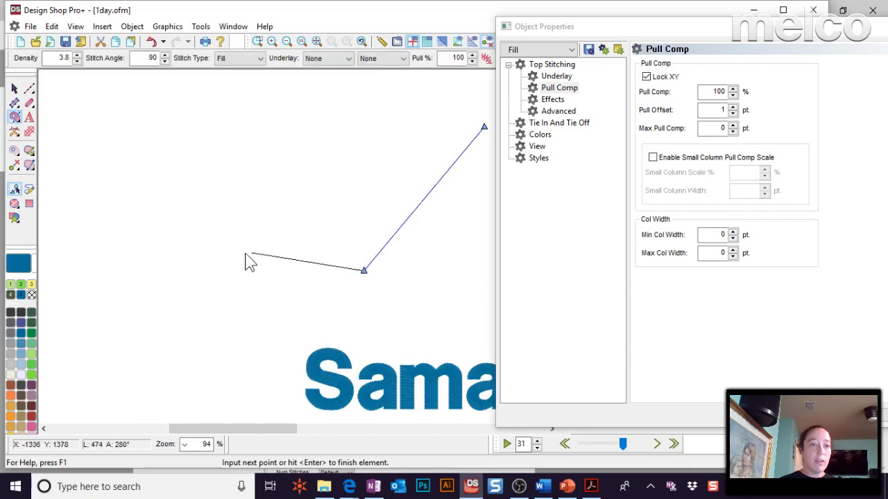
pyautogui.click(260, 126)
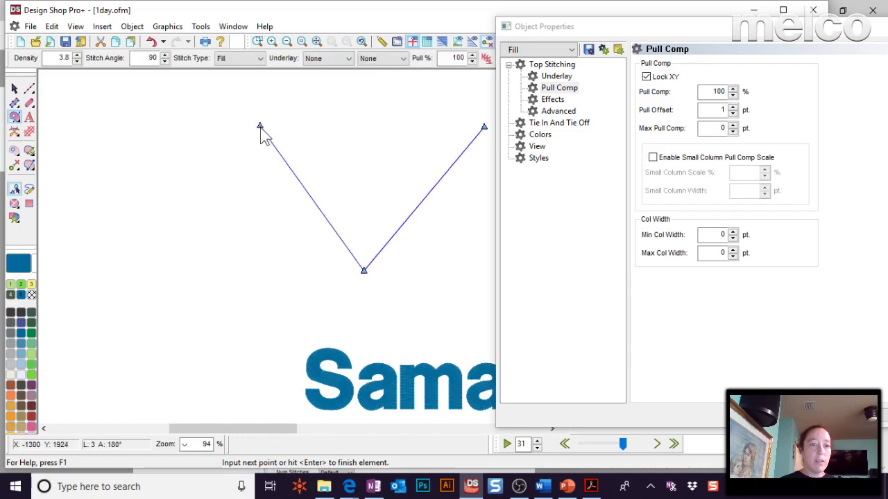
pyautogui.press('Return')
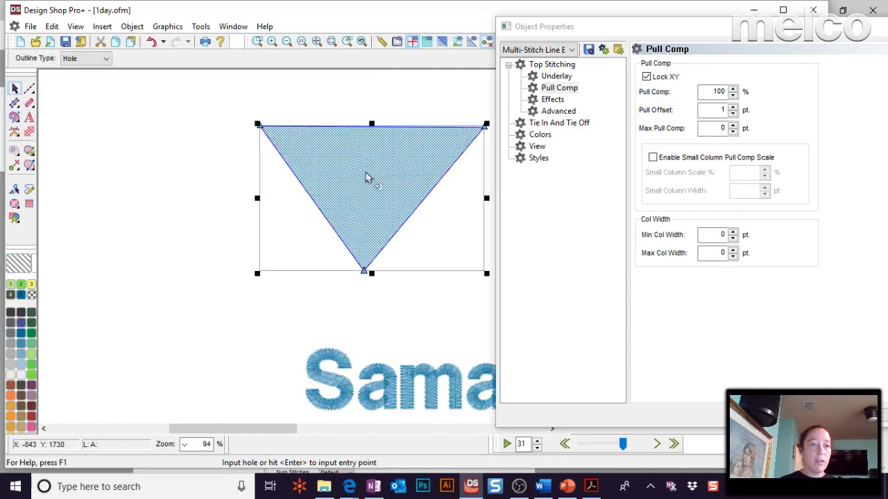
# Complete the triangle fill without holes, with entry at the upper-left corner, exit at the lower tip and a stitch angle of about 85°.
pyautogui.press('Return')
pyautogui.click(366, 179)
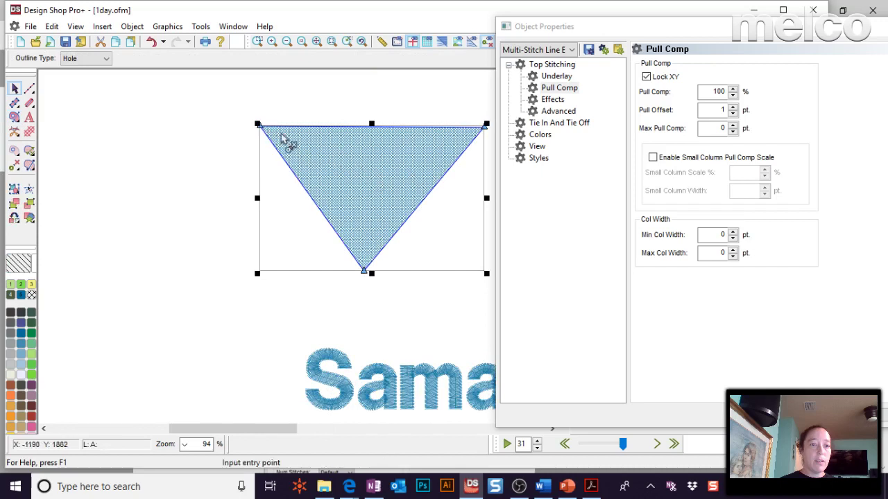
pyautogui.click(362, 269)
pyautogui.moveTo(266, 197); pyautogui.dragTo(465, 182)
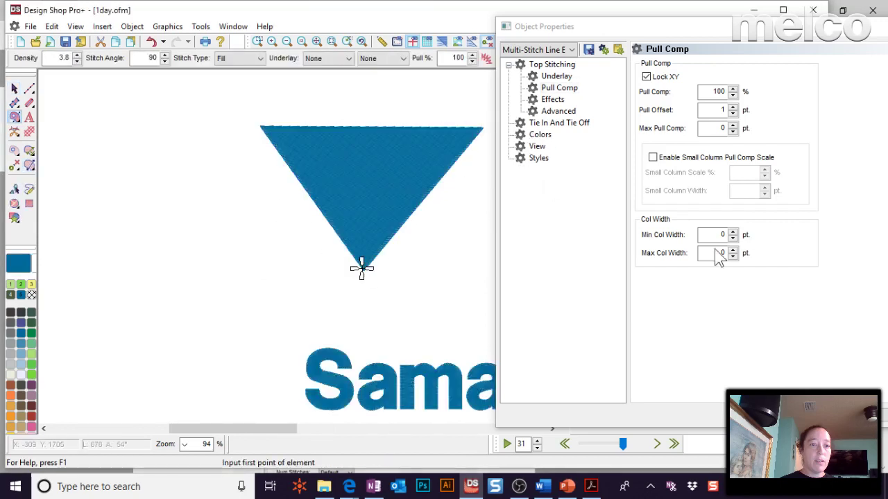
# Show the design with 3D stitch rendering and select the filled triangle.
pyautogui.click(444, 41)
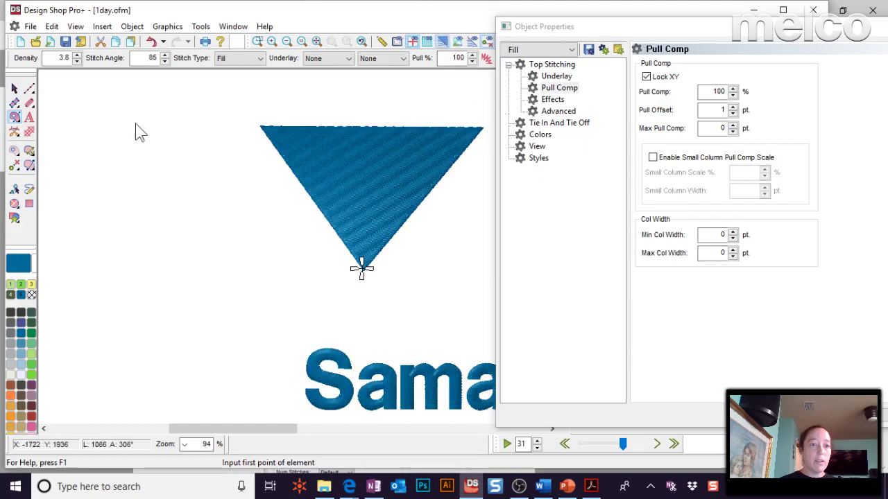
pyautogui.click(19, 89)
pyautogui.click(396, 164)
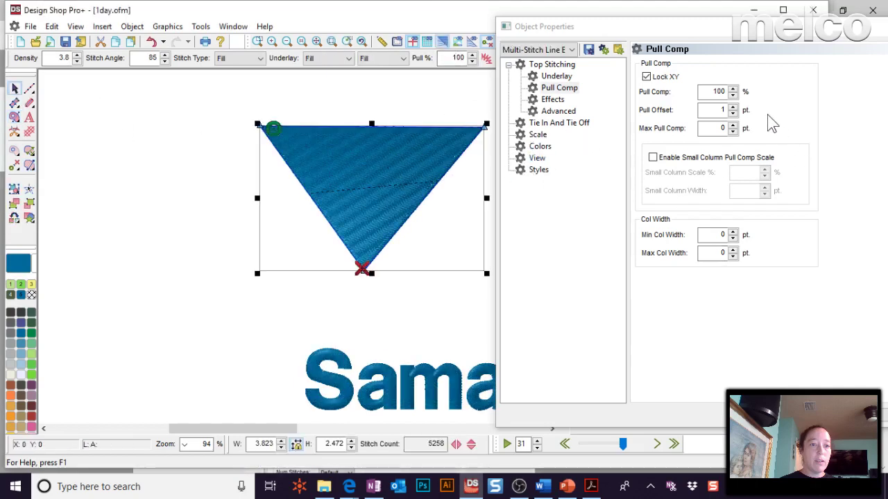
# Move the triangle to the left above the name and flip it vertically so its tip points up.
pyautogui.doubleClick(715, 91)
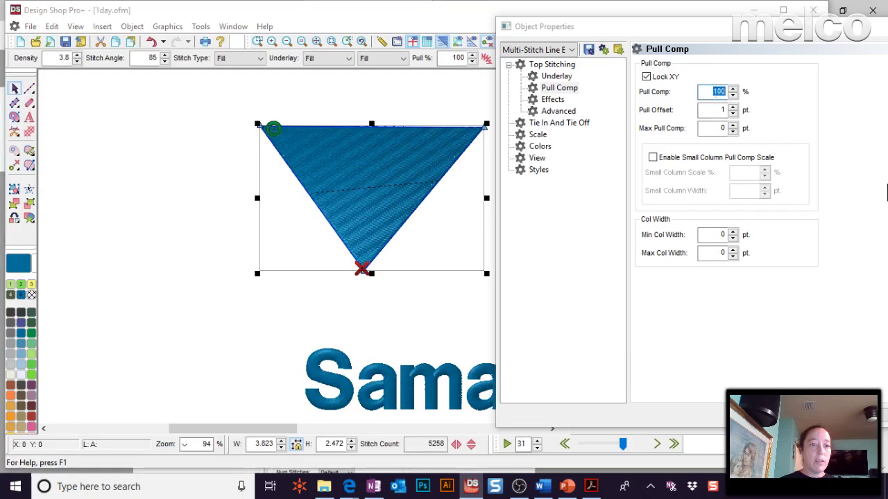
pyautogui.moveTo(476, 243); pyautogui.dragTo(347, 248)
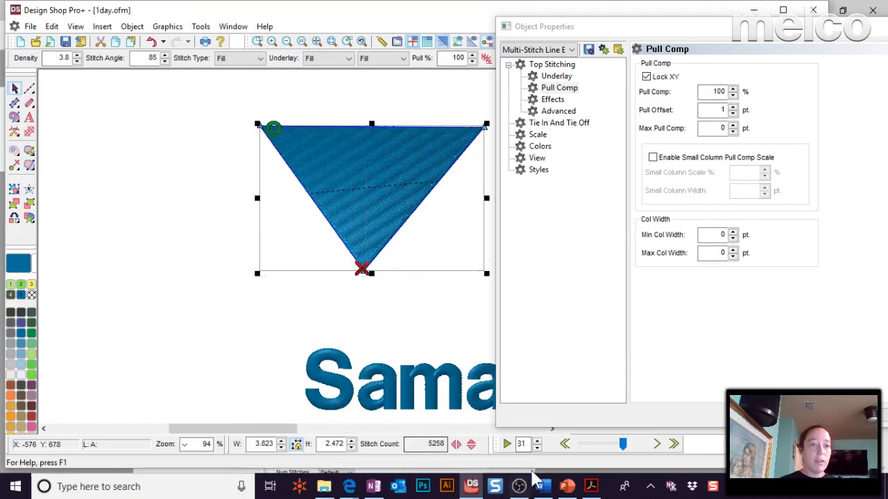
pyautogui.click(470, 445)
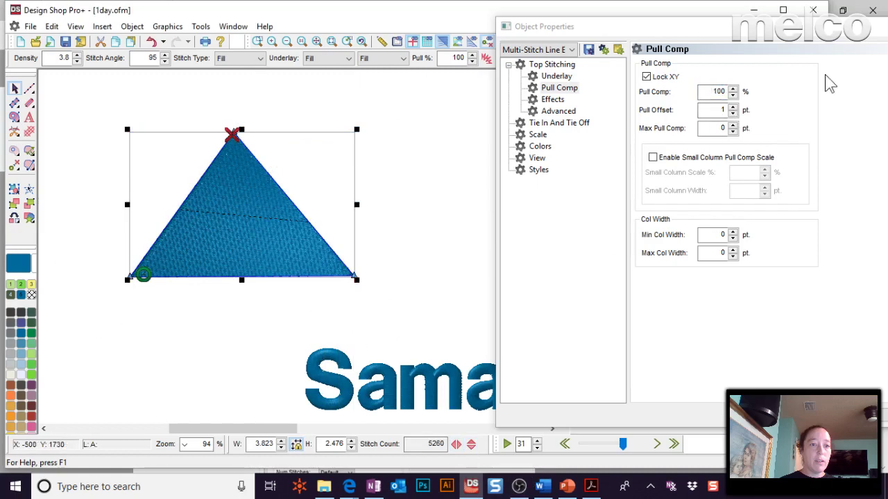
# Set the triangle's pull comp to 150%, apply it, and compare the stitches with the outline by deselecting and reselecting the shape.
pyautogui.doubleClick(702, 93)
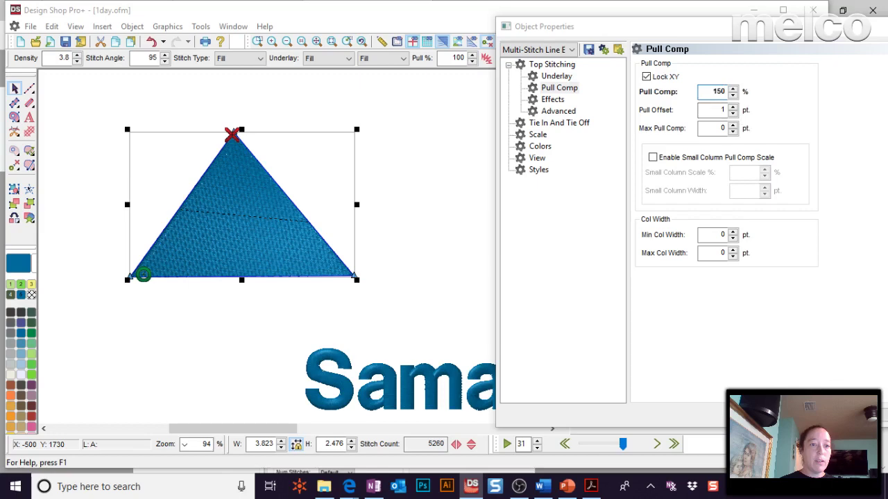
pyautogui.press('Return')
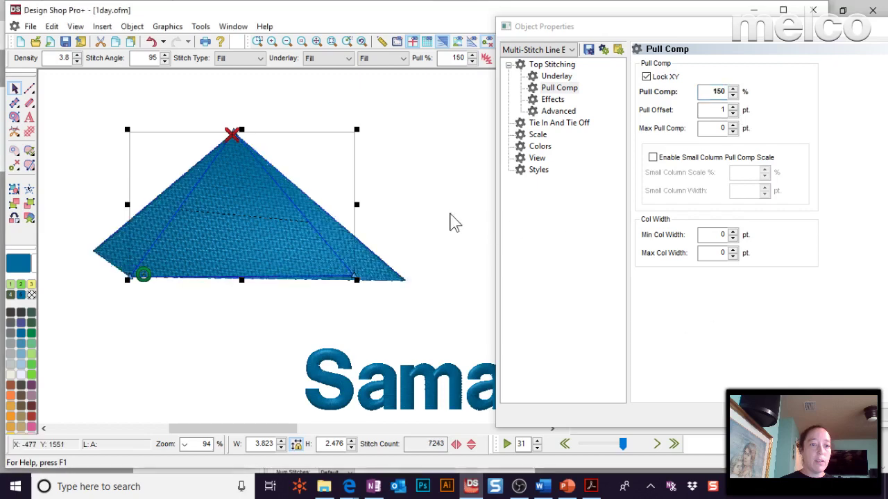
pyautogui.click(447, 216)
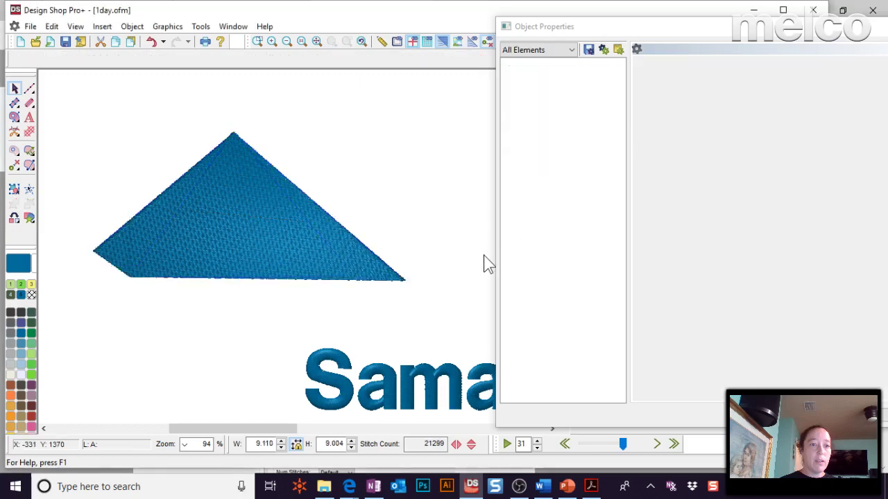
pyautogui.click(320, 255)
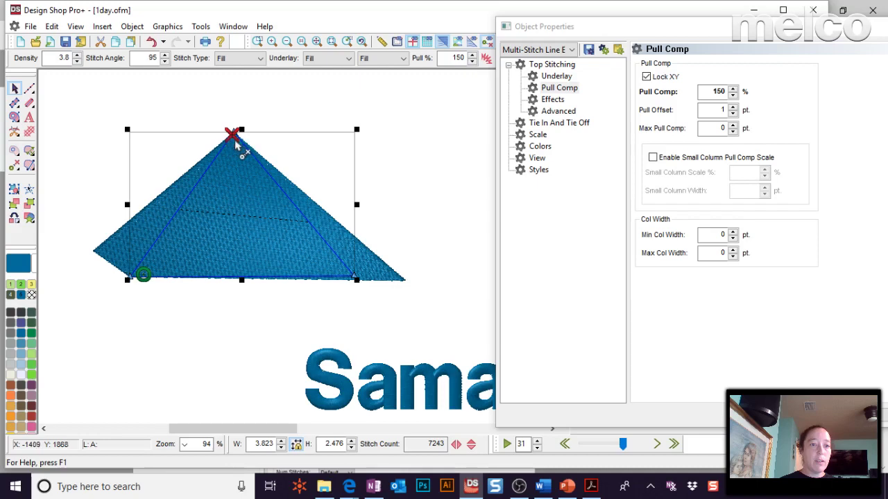
pyautogui.click(470, 261)
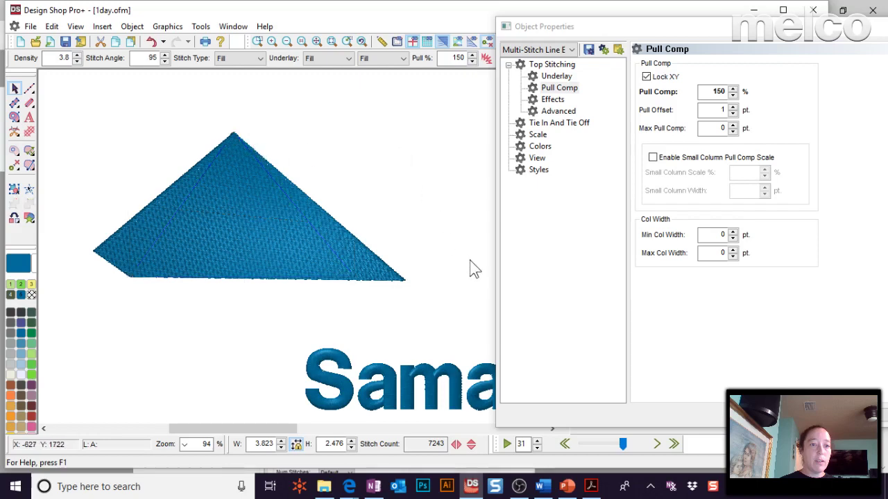
pyautogui.click(208, 246)
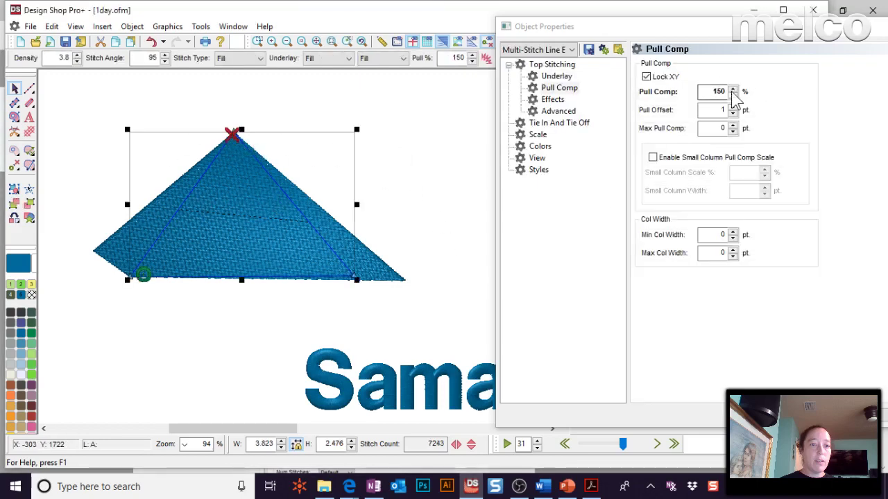
# Set the triangle's pull comp to 100% and apply the change.
pyautogui.click(718, 91)
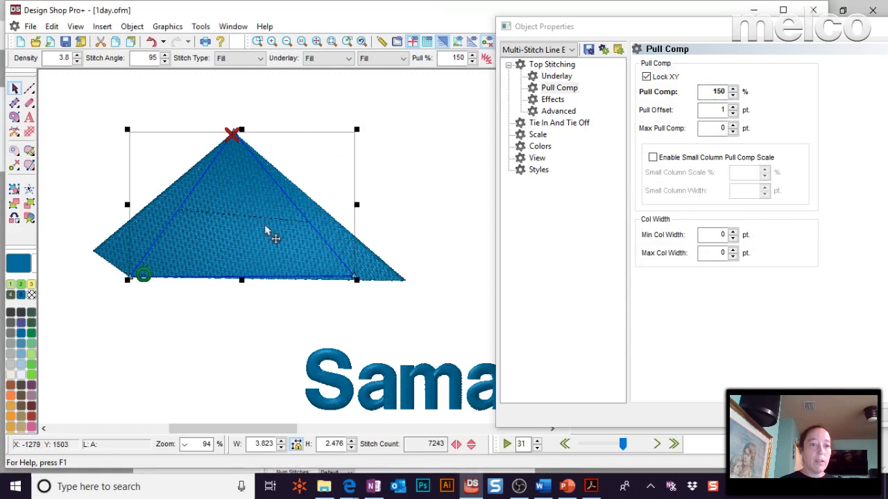
pyautogui.doubleClick(718, 92)
pyautogui.write('100')
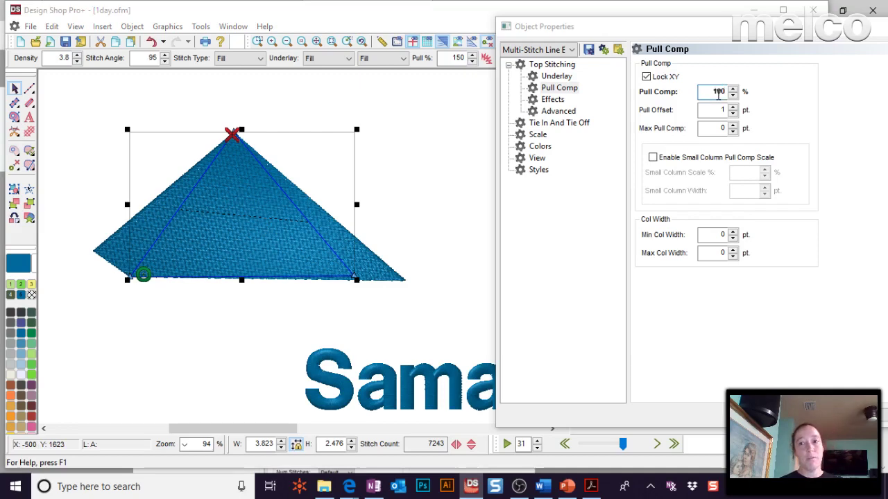
pyautogui.press('Return')
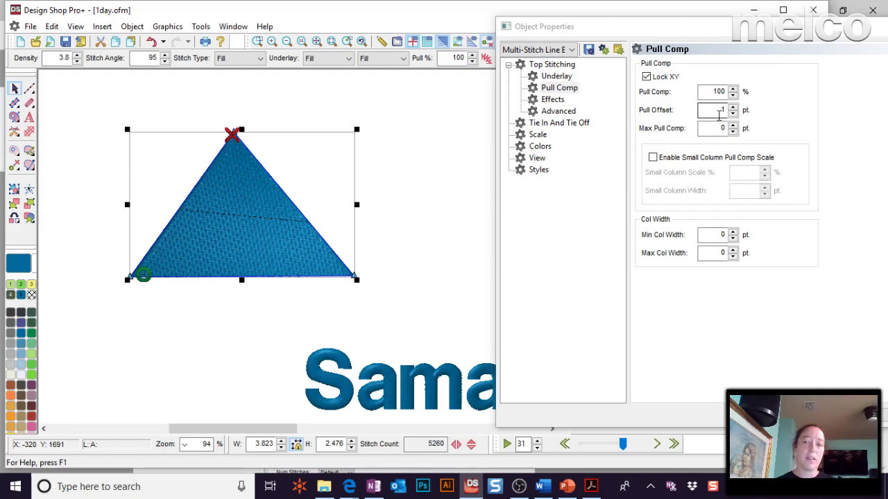
# Set the triangle's pull offset to 10 pt and examine its left edge up close against the outline.
pyautogui.click(719, 115)
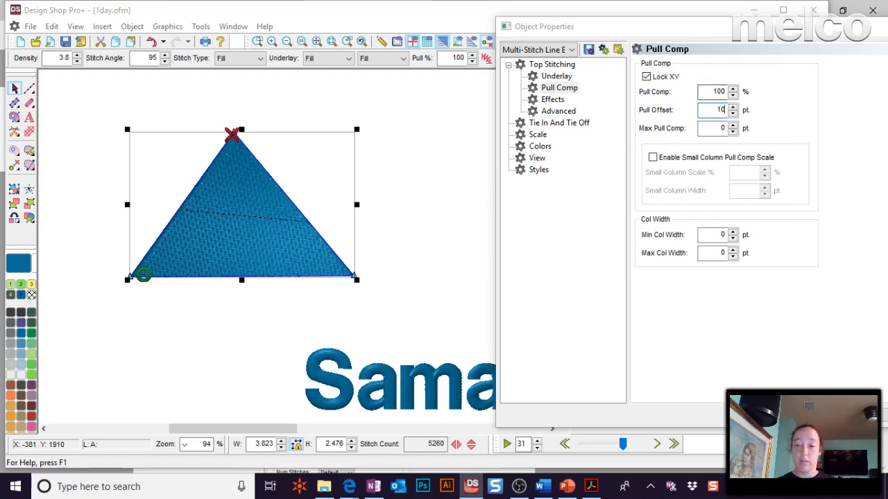
pyautogui.click(714, 91)
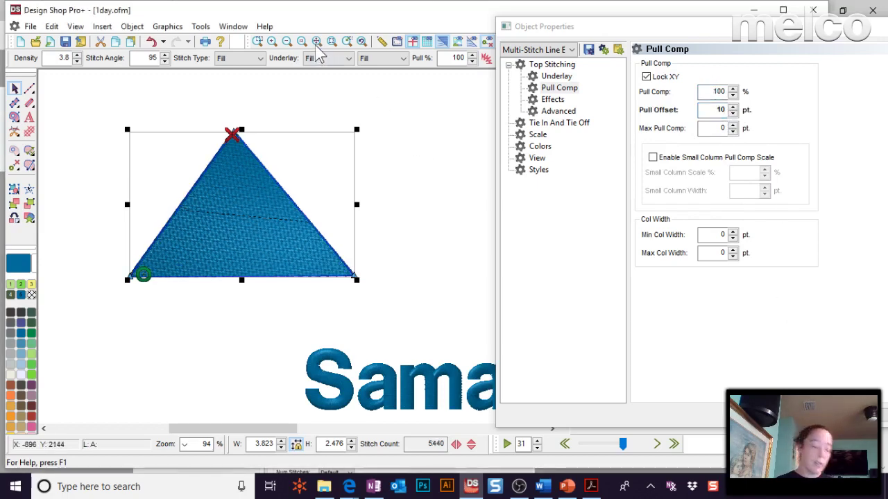
pyautogui.click(258, 42)
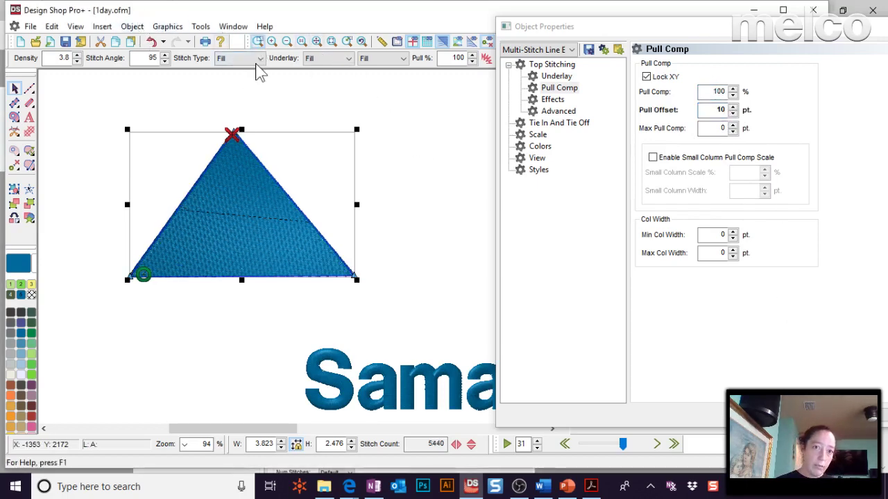
pyautogui.moveTo(183, 168); pyautogui.dragTo(219, 200)
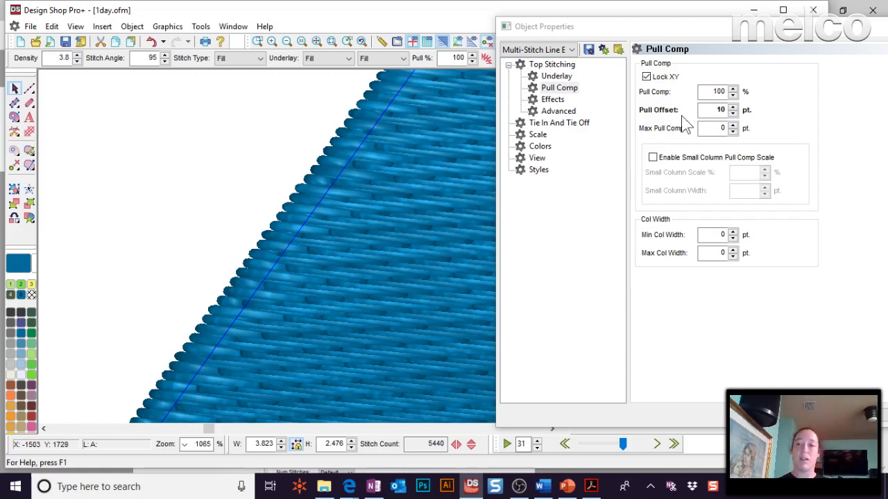
# Set the triangle's pull offset to 1 pt and apply the change.
pyautogui.doubleClick(719, 111)
pyautogui.write('1')
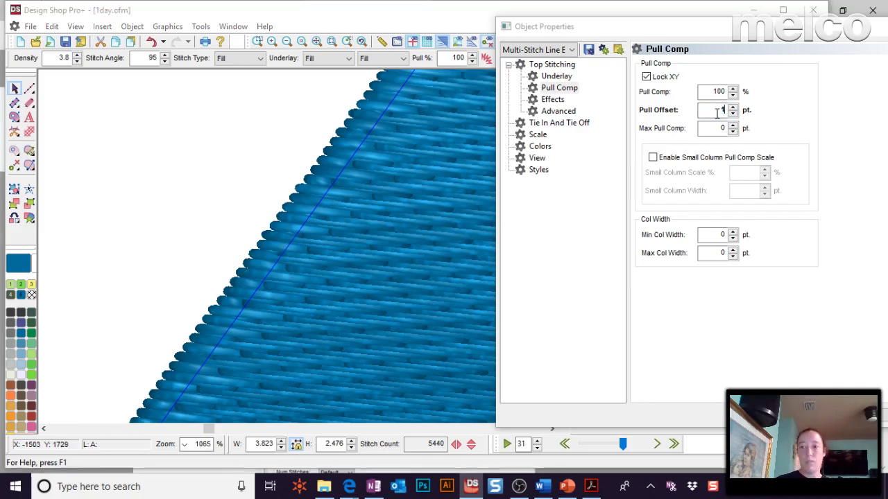
pyautogui.press('Return')
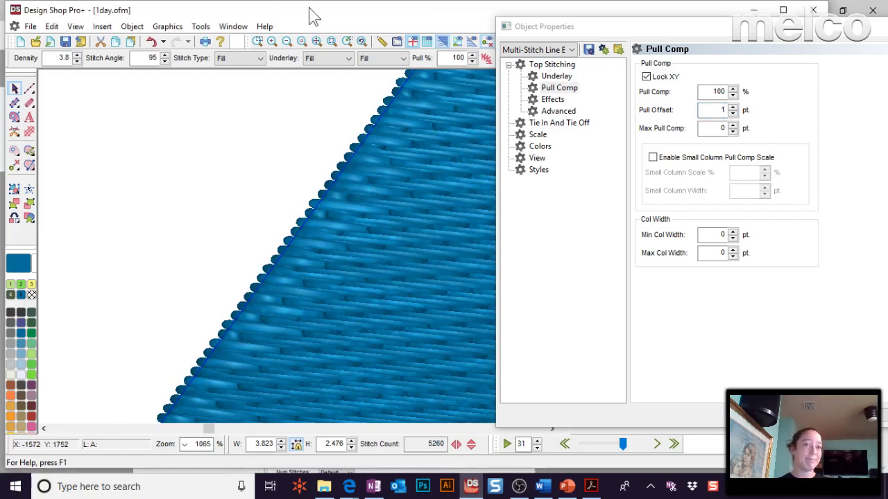
# Move the triangle directly above the name and stretch its lower-left corner outward to about 4.7 in overall width.
pyautogui.click(318, 42)
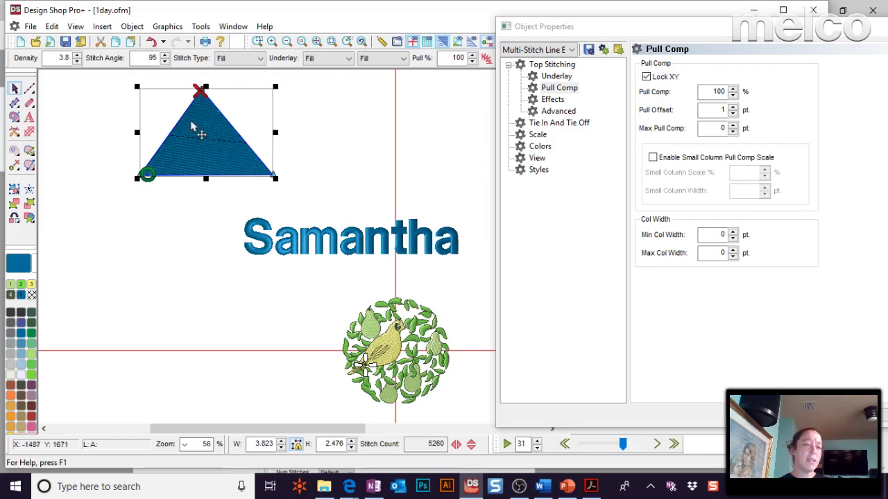
pyautogui.moveTo(152, 113); pyautogui.dragTo(347, 134)
pyautogui.press('Escape')
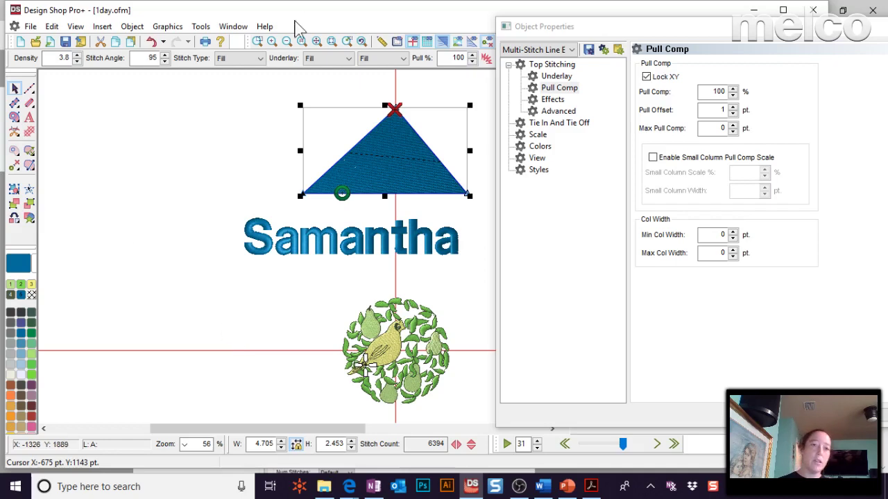
pyautogui.click(203, 27)
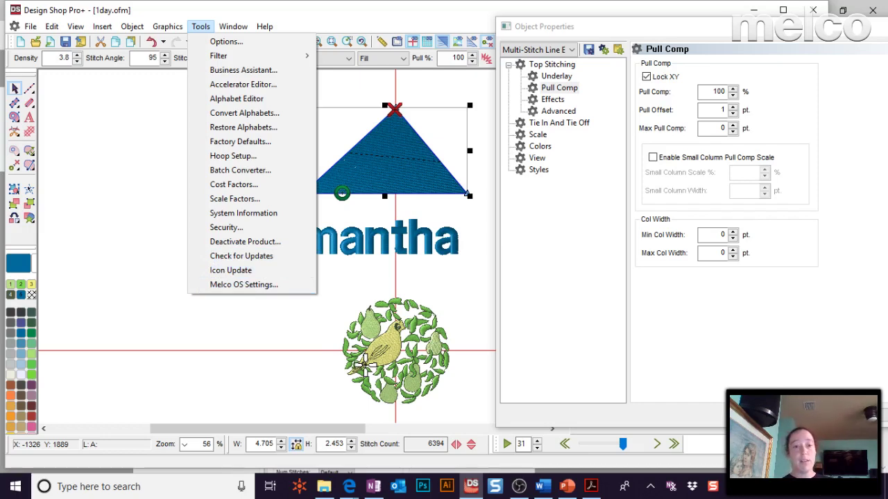
pyautogui.press('Escape')
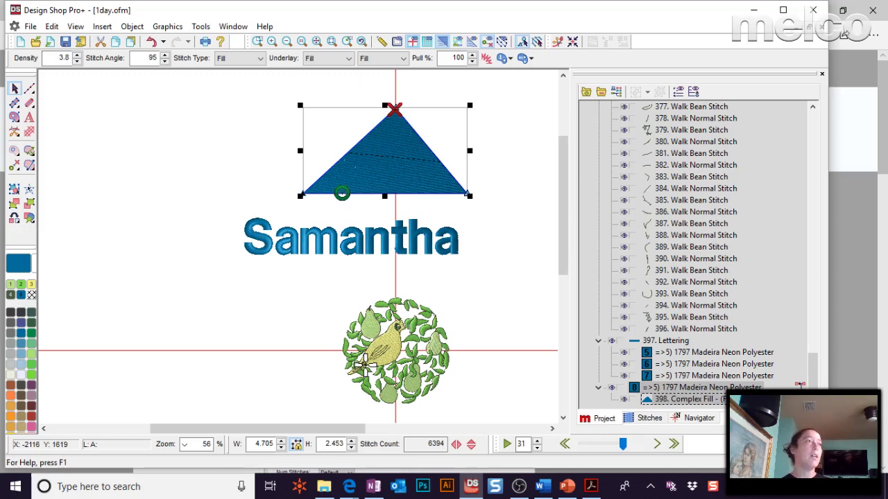
pyautogui.hotkey('alt', 'Tab')
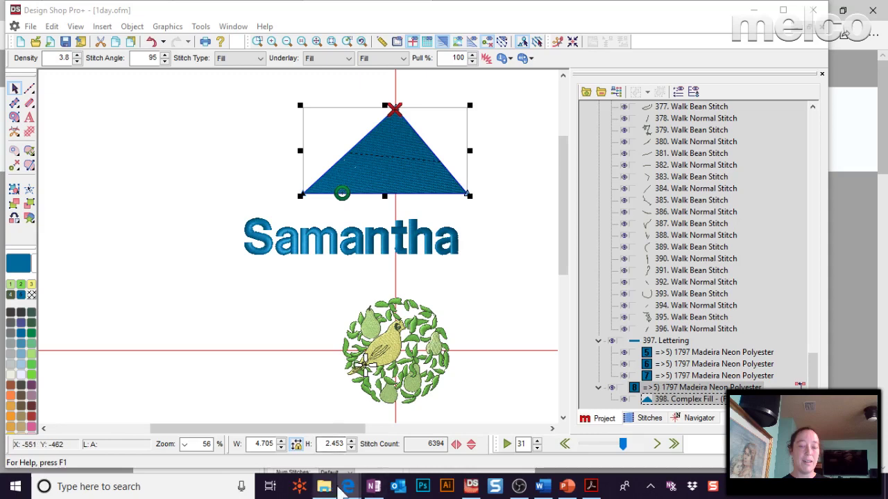
# Switch to the YouTube page in the Edge browser and search it for "melco".
pyautogui.moveTo(347, 486)
pyautogui.click(336, 442)
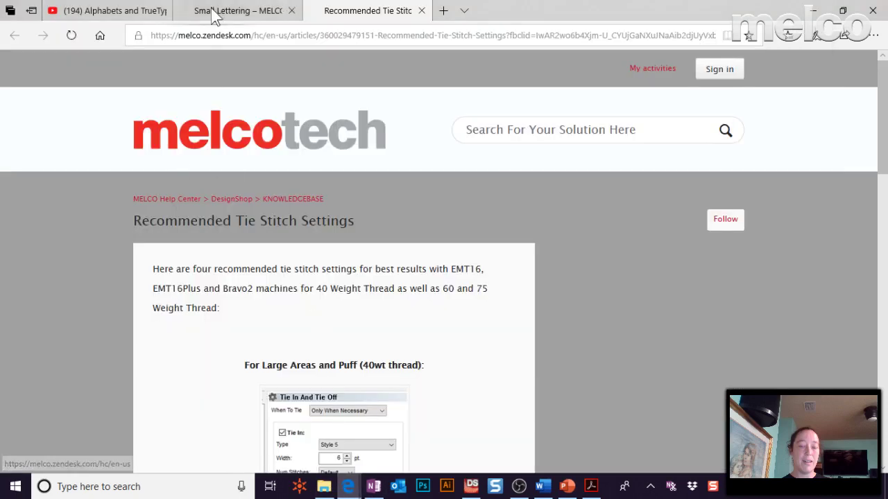
pyautogui.click(138, 12)
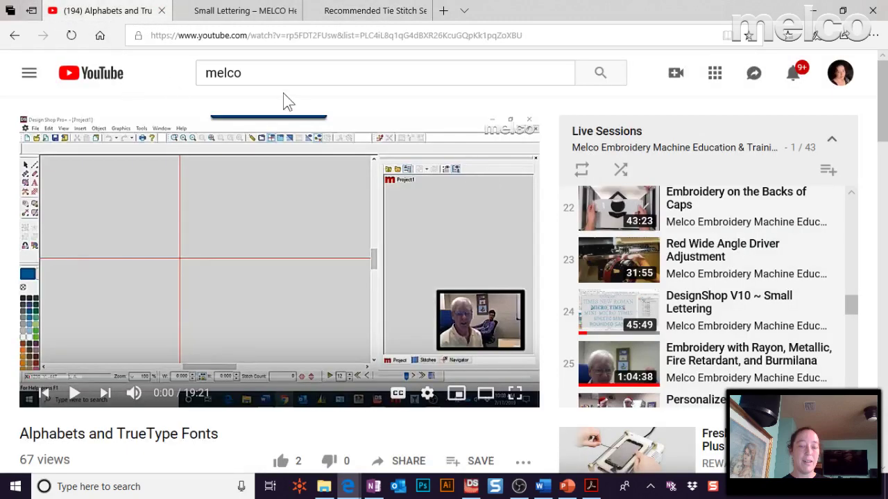
pyautogui.click(268, 75)
pyautogui.press('Return')
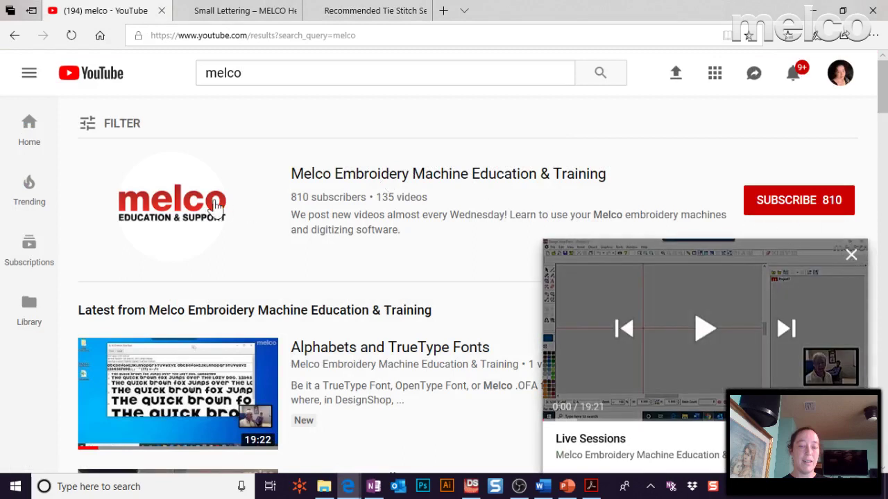
# Dismiss the mini player and open the playlists of the Melco Embroidery Machine Education & Training channel.
pyautogui.click(852, 256)
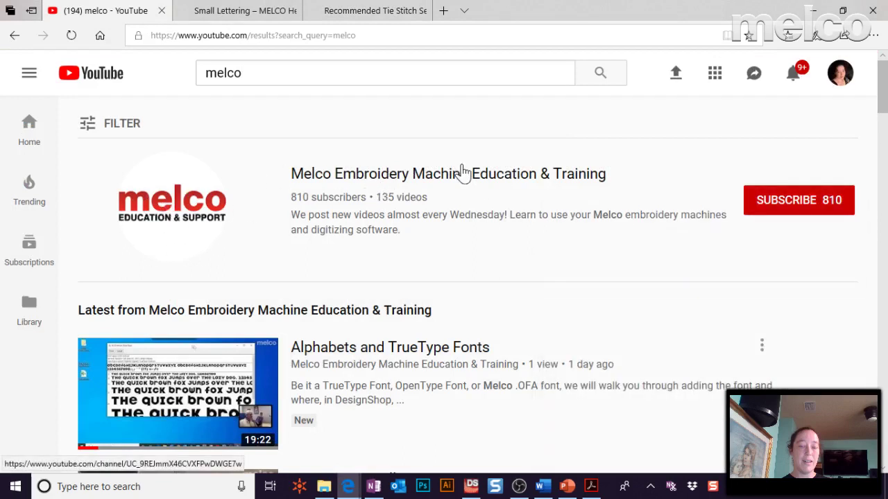
pyautogui.click(463, 188)
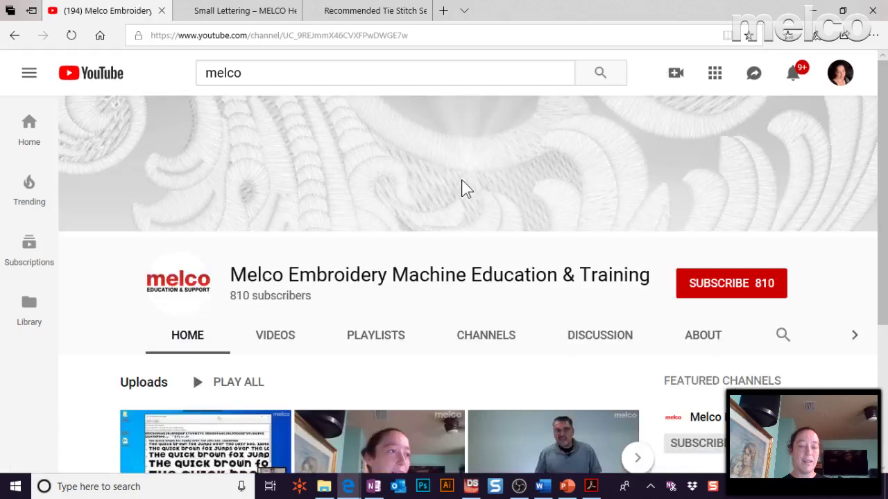
pyautogui.scroll(-1, 378, 343)
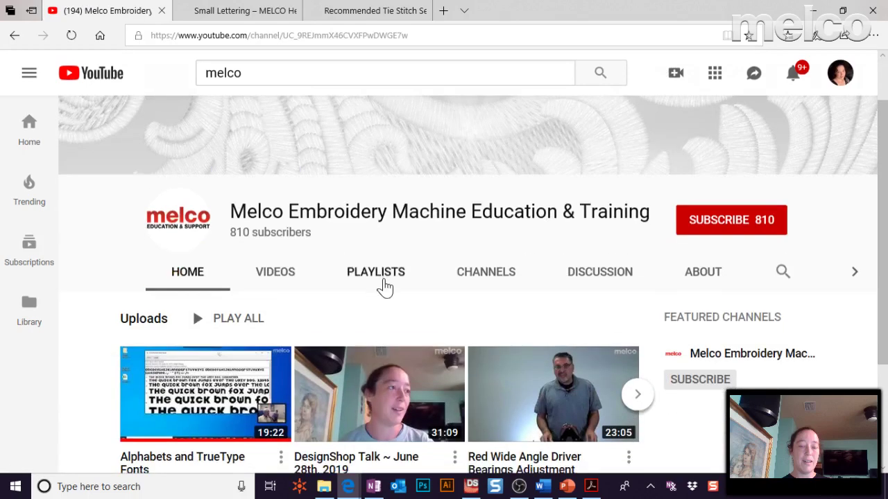
pyautogui.click(383, 280)
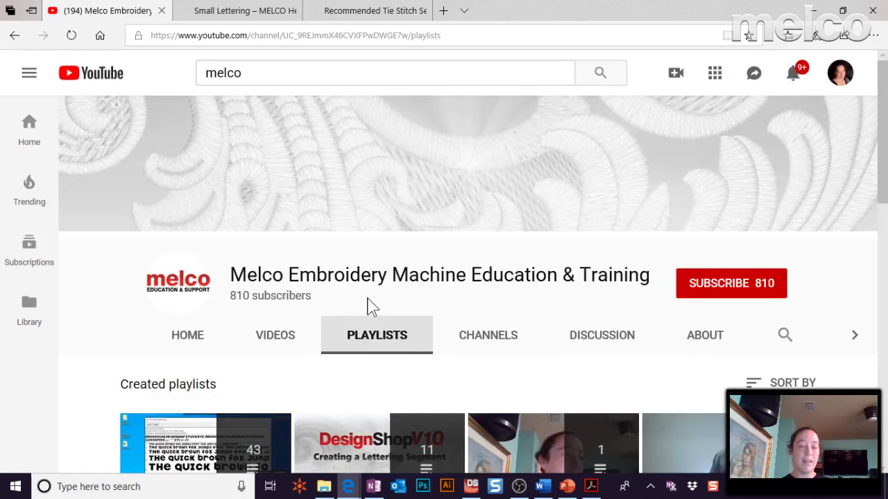
# Look through the channel's created playlists, from the live sessions and embroidery topics down to the DSV9 and DSV10 series.
pyautogui.scroll(-3, 385, 305)
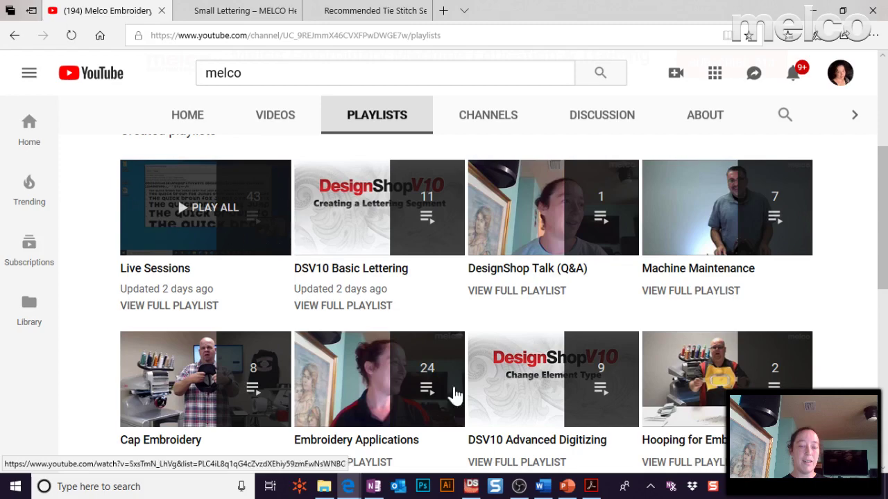
pyautogui.scroll(1, 592, 176)
pyautogui.scroll(-4, 591, 176)
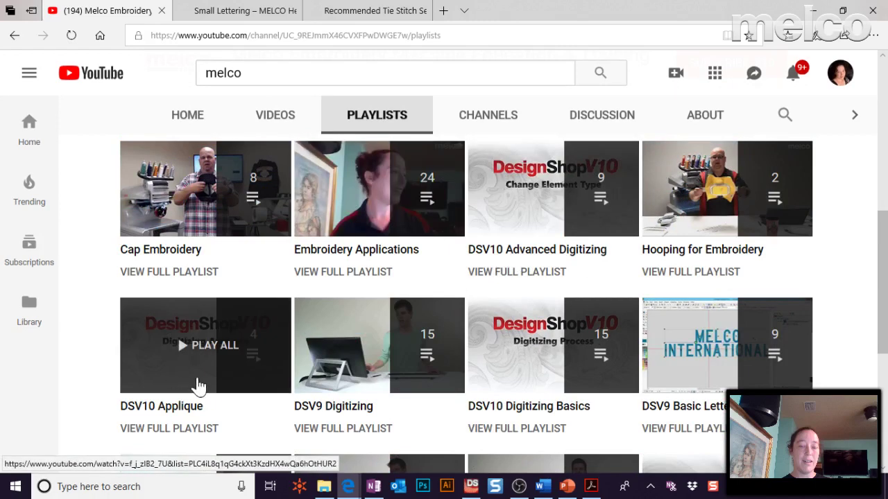
pyautogui.scroll(-1, 648, 378)
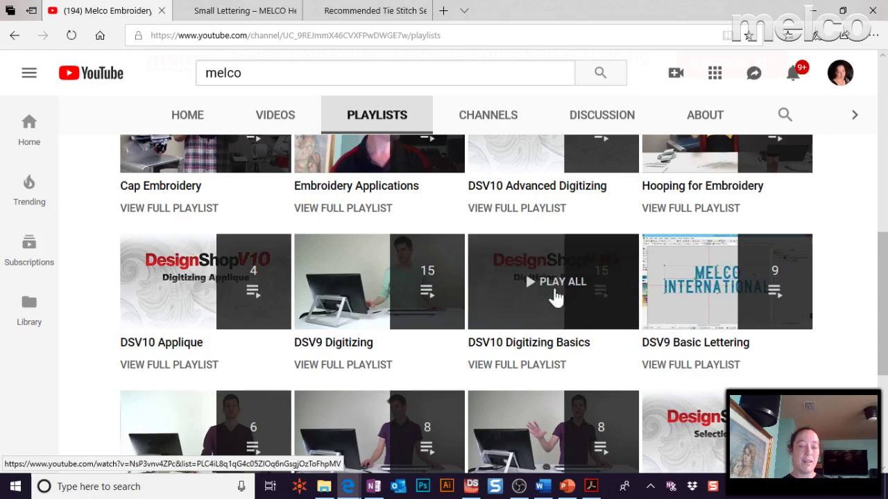
pyautogui.scroll(-1, 545, 317)
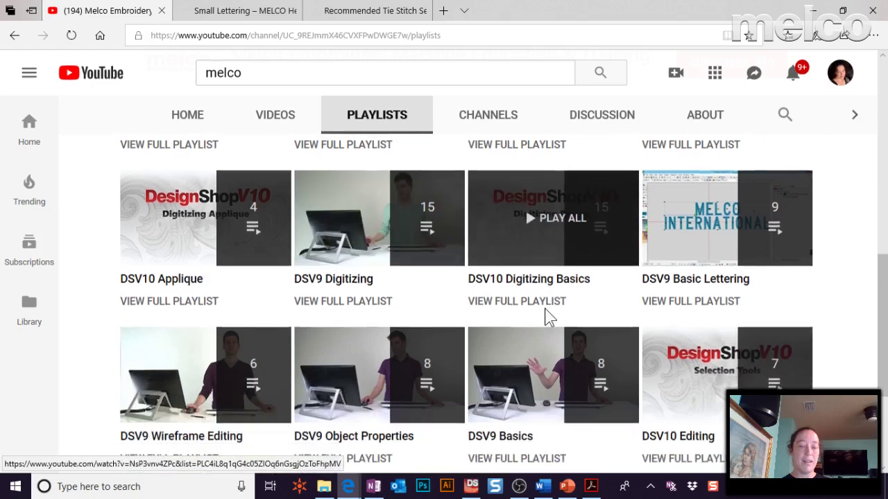
pyautogui.scroll(2, 553, 315)
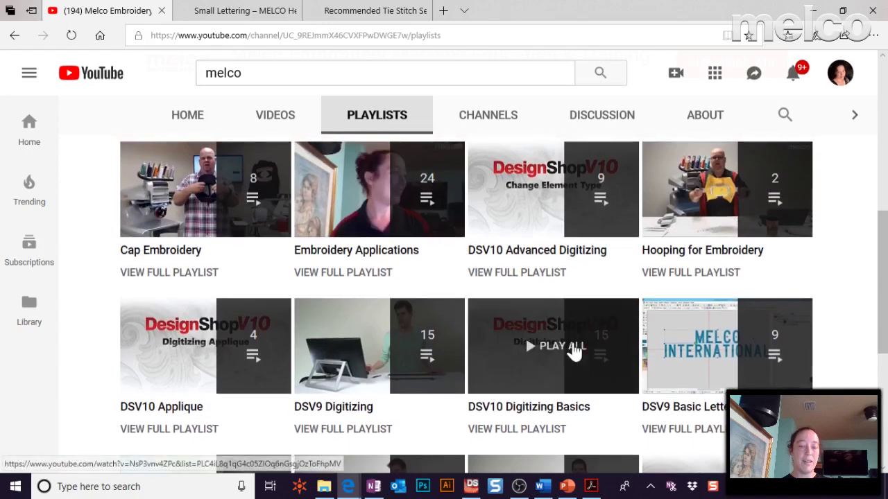
pyautogui.scroll(-4, 575, 253)
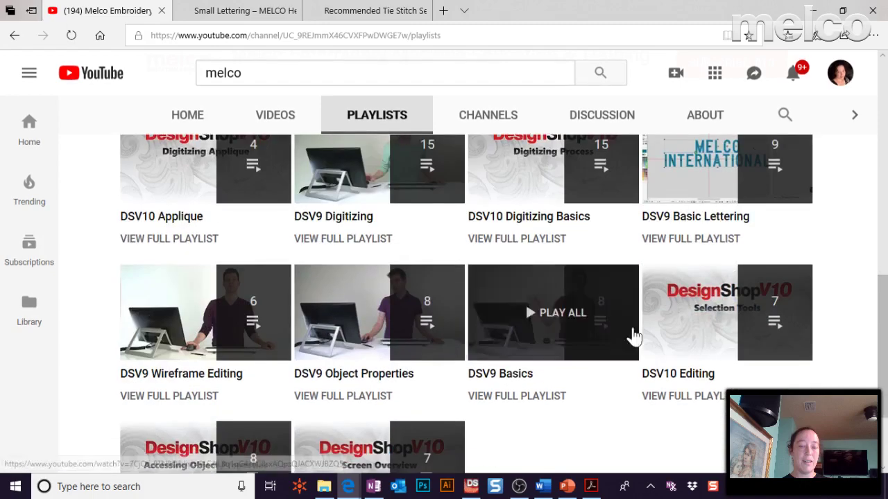
pyautogui.scroll(-1, 716, 414)
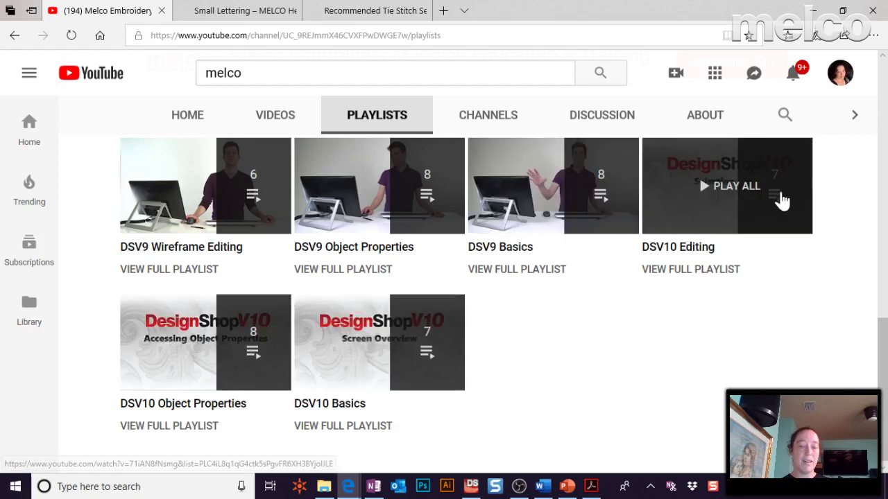
pyautogui.scroll(2, 568, 357)
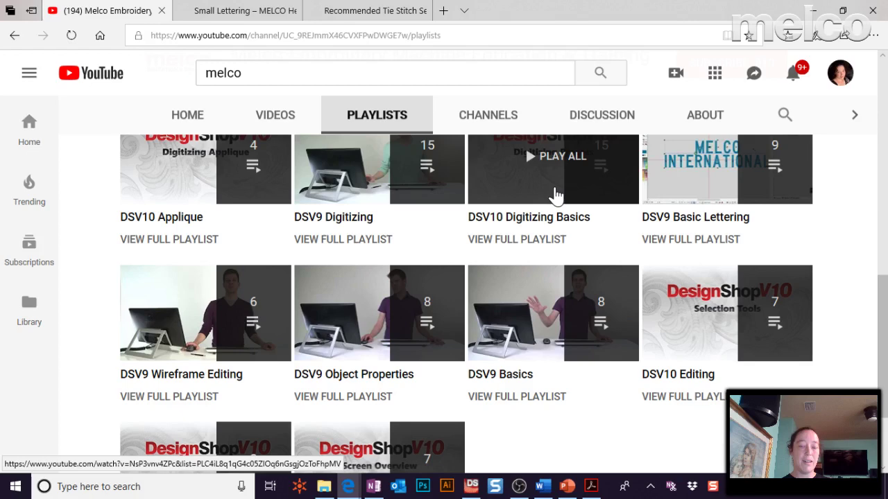
pyautogui.scroll(1, 555, 187)
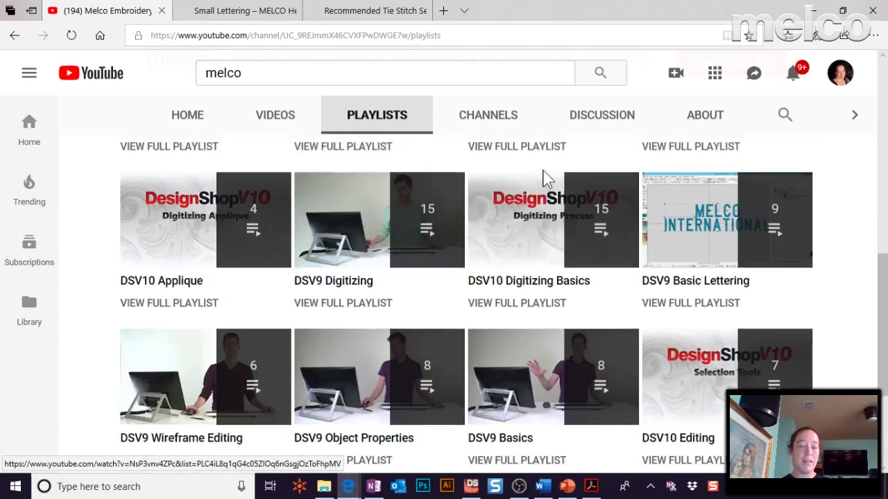
pyautogui.scroll(1, 560, 215)
pyautogui.scroll(1, 561, 227)
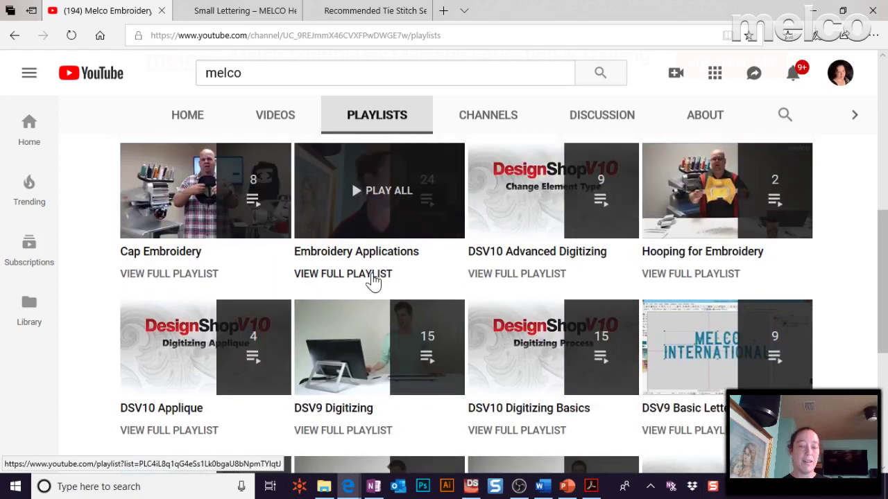
pyautogui.scroll(2, 291, 378)
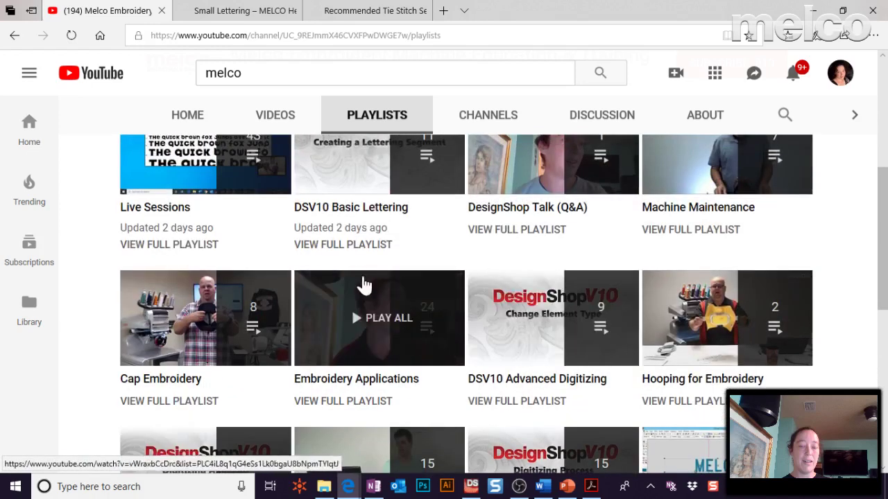